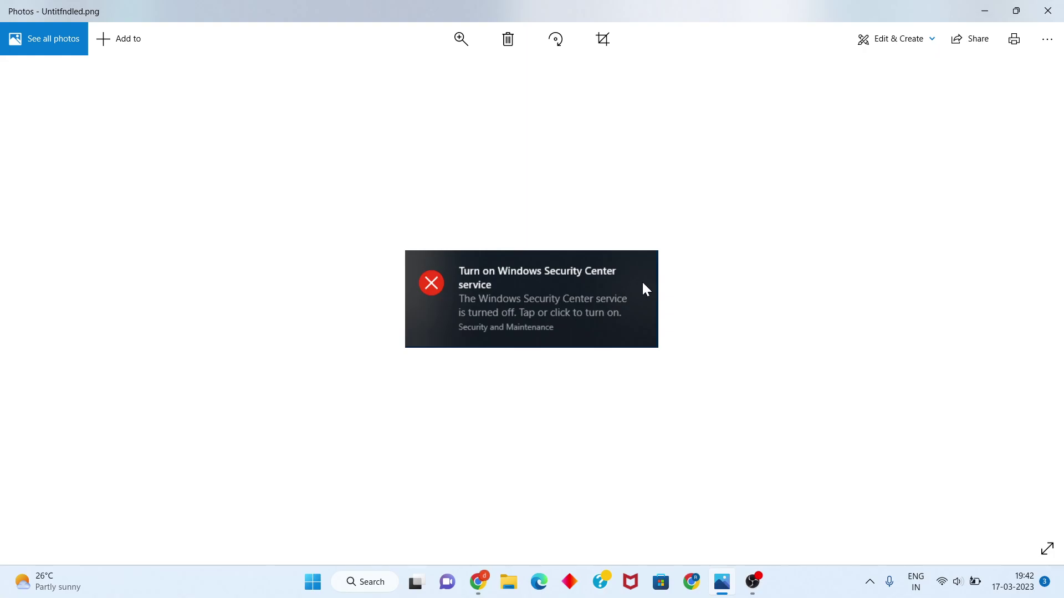
Minimize the Photos window showing the Security Center service warning screenshot.
{"action": "left_click", "coordinate": [983, 14]}
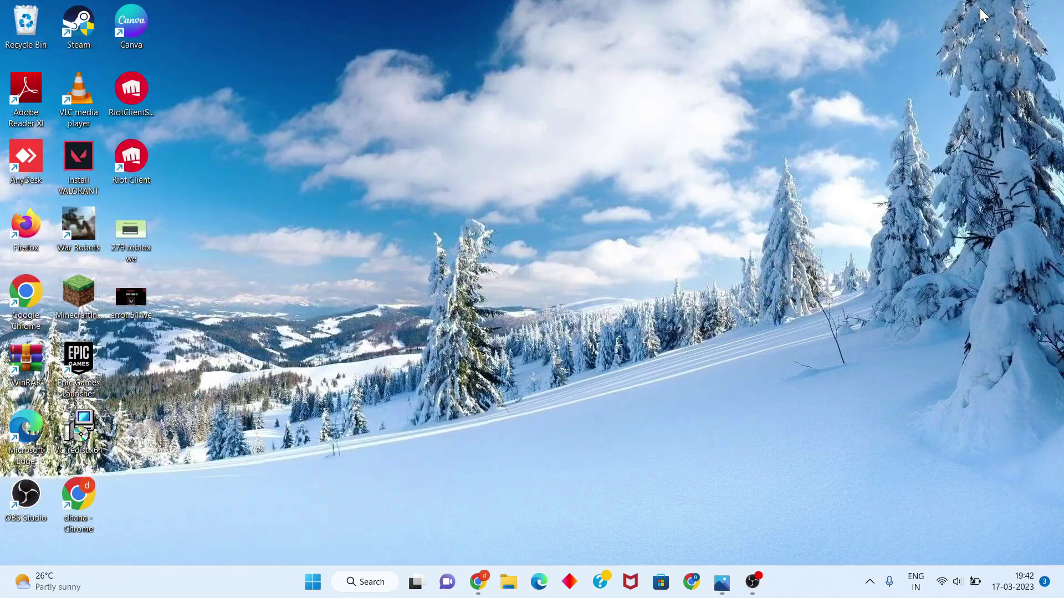
Search Windows for 'ser' and launch the Services app from the results.
{"action": "left_click", "coordinate": [364, 585]}
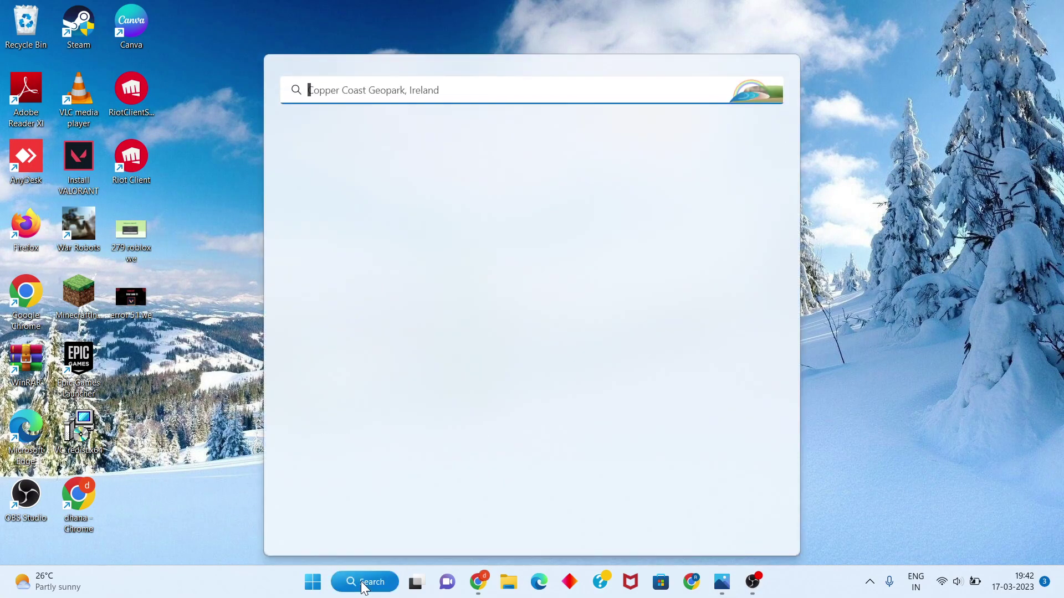
{"action": "type", "text": "ser"}
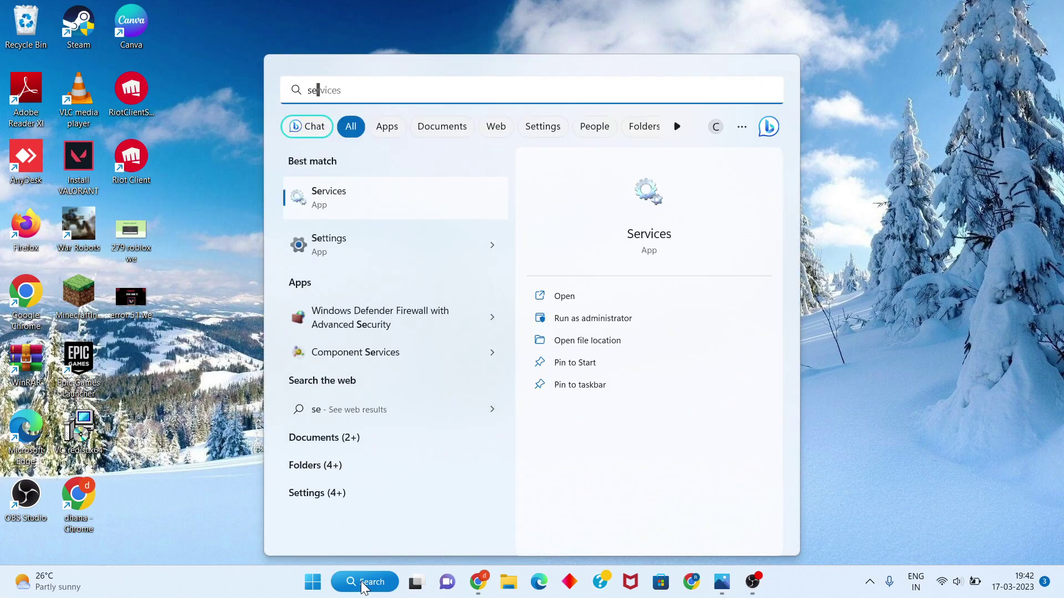
{"action": "left_click", "coordinate": [565, 294]}
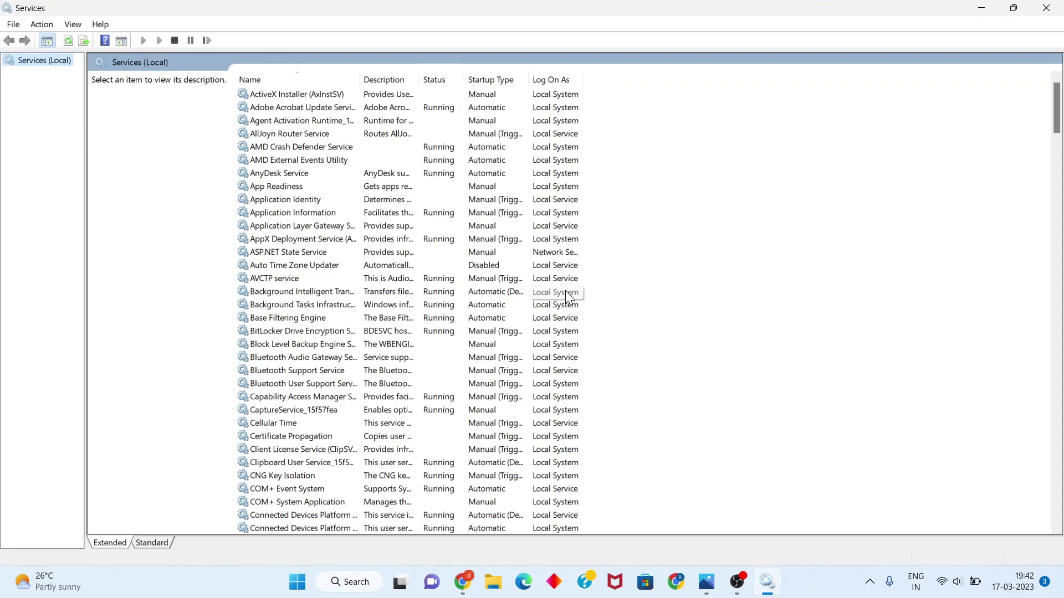
{"action": "scroll", "coordinate": [569, 296], "scroll_direction": "down", "scroll_amount": 20}
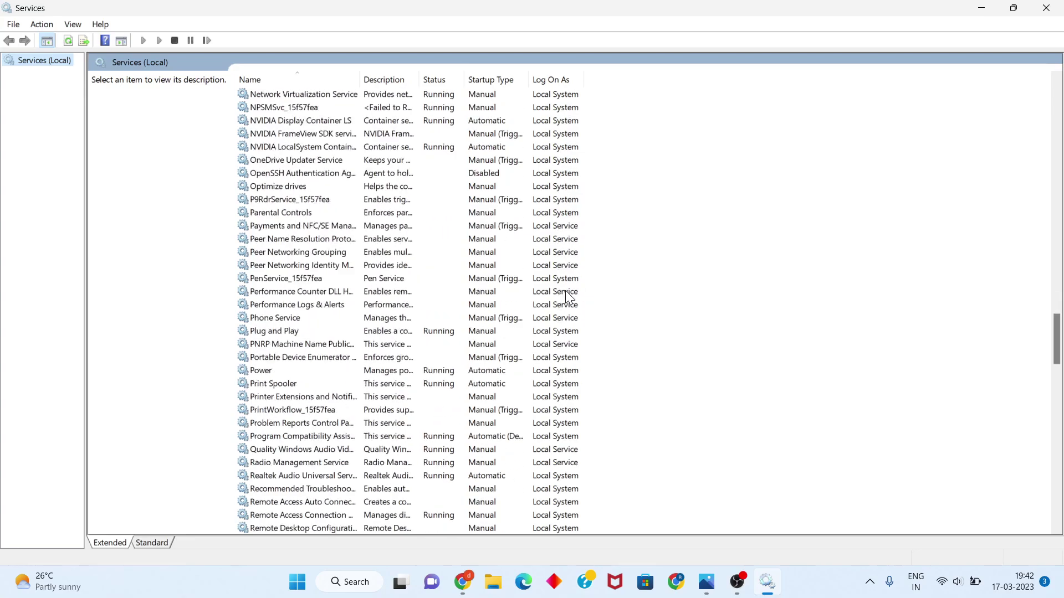
{"action": "scroll", "coordinate": [569, 297], "scroll_direction": "down", "scroll_amount": 15}
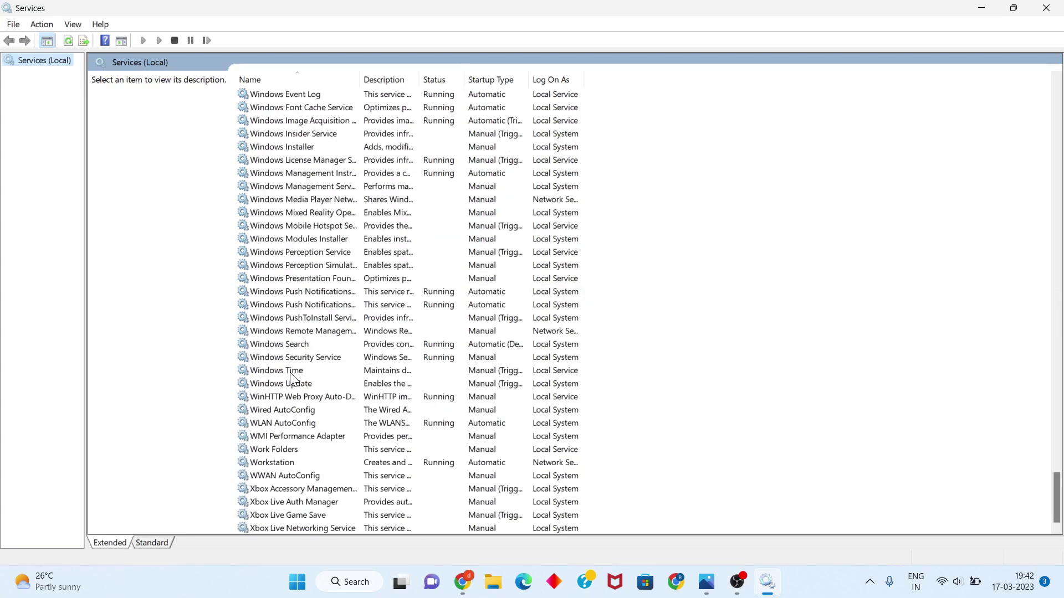
{"action": "left_click", "coordinate": [357, 361]}
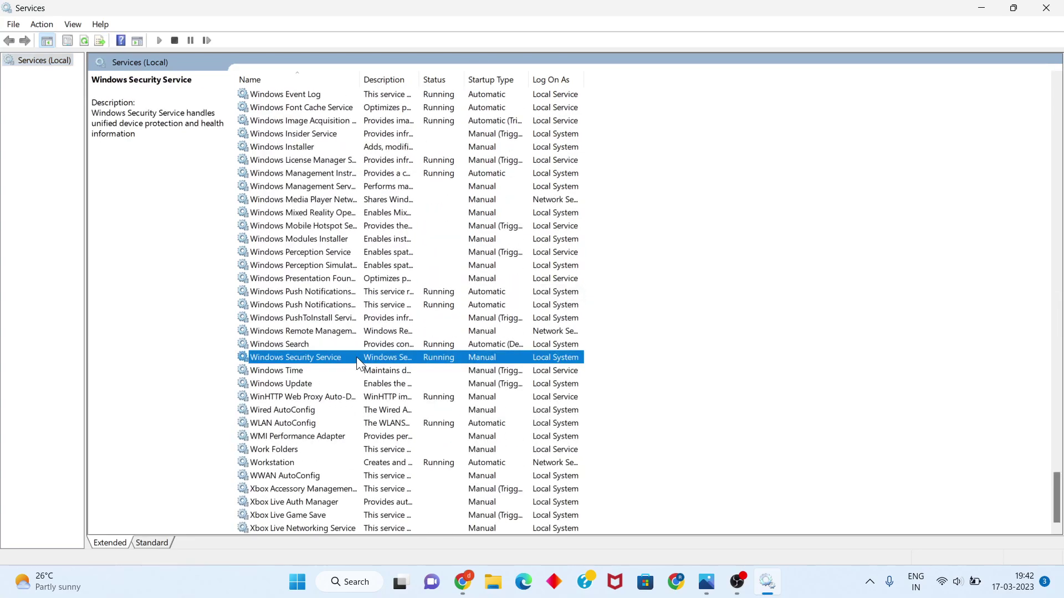
{"action": "right_click", "coordinate": [357, 360]}
{"action": "left_click", "coordinate": [410, 493]}
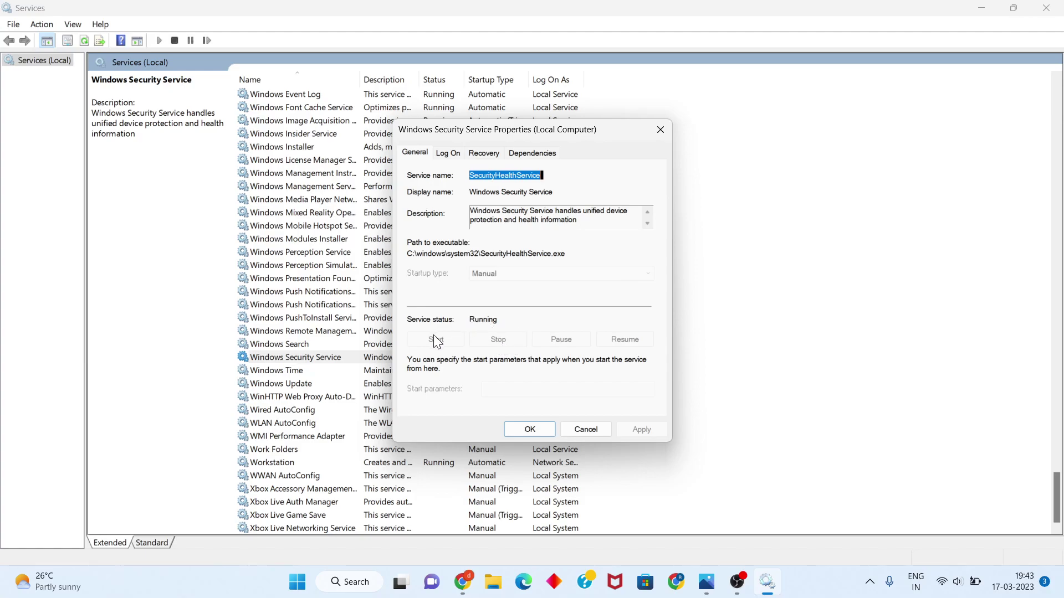
{"action": "left_click", "coordinate": [521, 431]}
{"action": "left_click", "coordinate": [630, 314]}
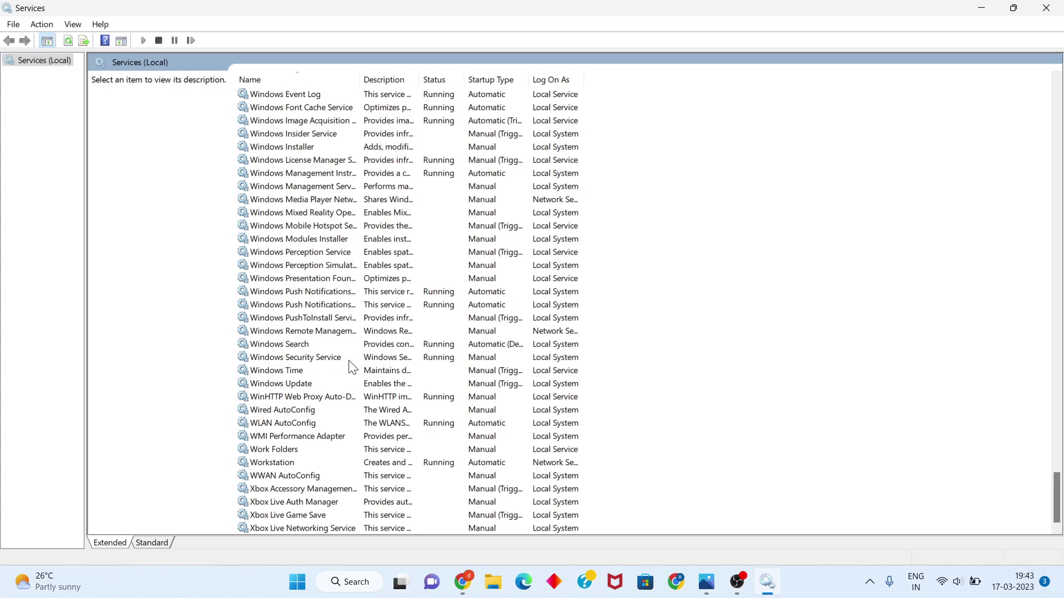
Close Services and launch Registry Editor by searching Windows for 're'.
{"action": "left_click", "coordinate": [1046, 8]}
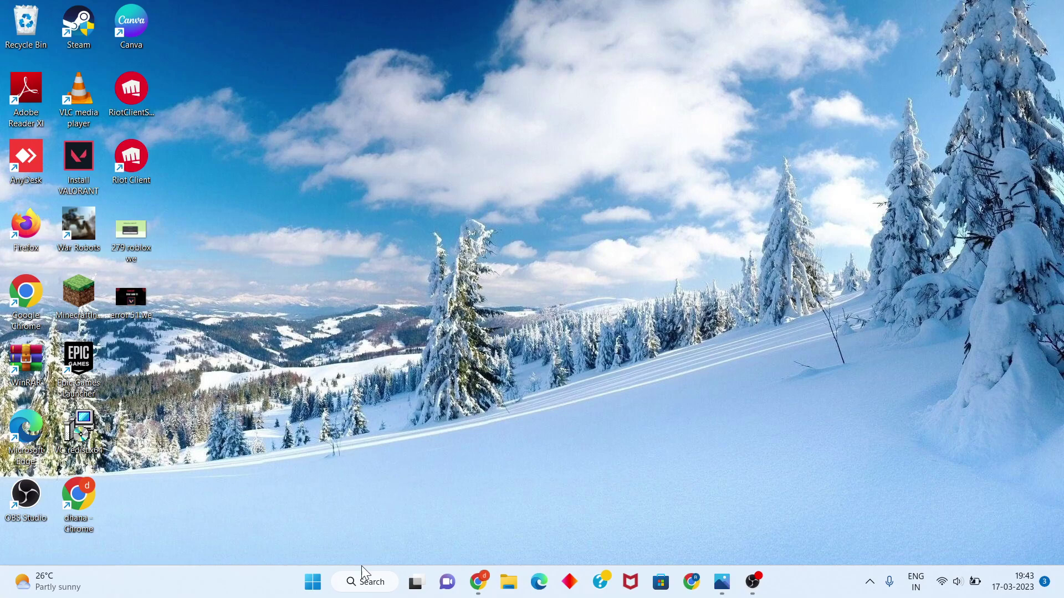
{"action": "left_click", "coordinate": [363, 582]}
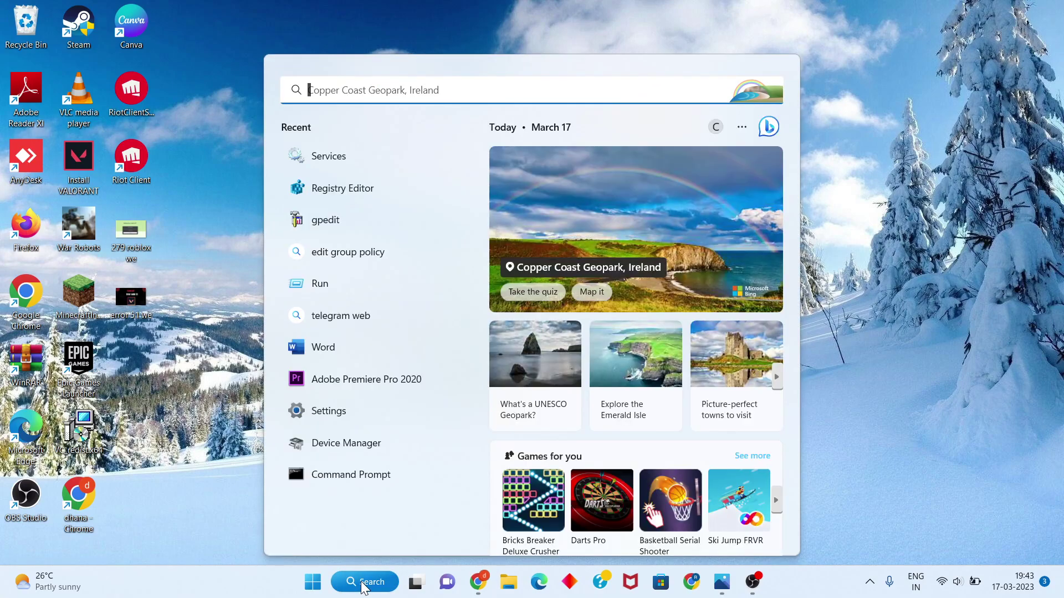
{"action": "type", "text": "re"}
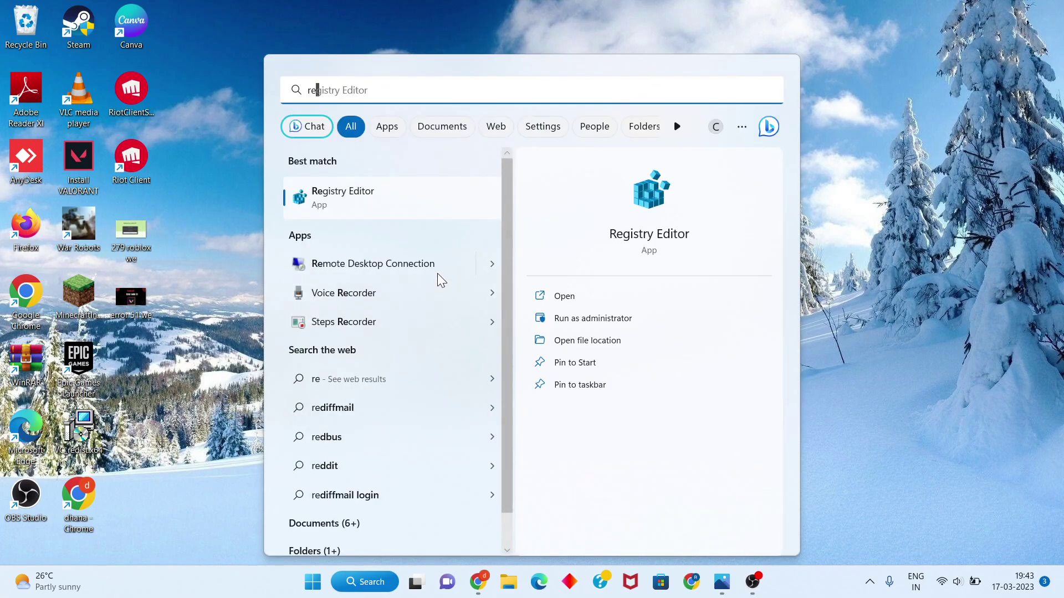
{"action": "left_click", "coordinate": [405, 188]}
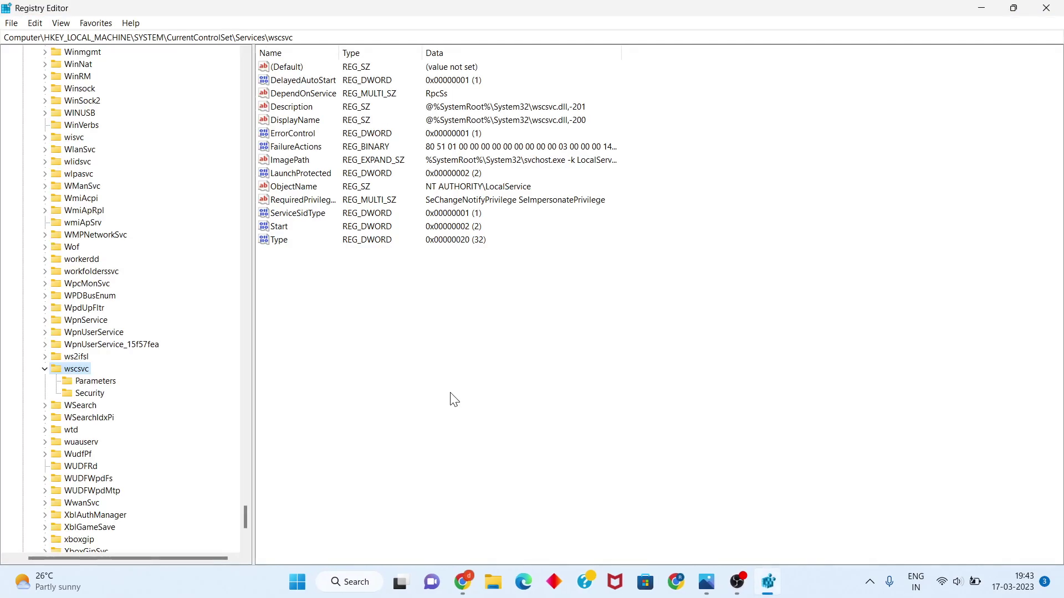
{"action": "scroll", "coordinate": [32, 248], "scroll_direction": "up", "scroll_amount": 10}
{"action": "scroll", "coordinate": [32, 249], "scroll_direction": "up", "scroll_amount": 20}
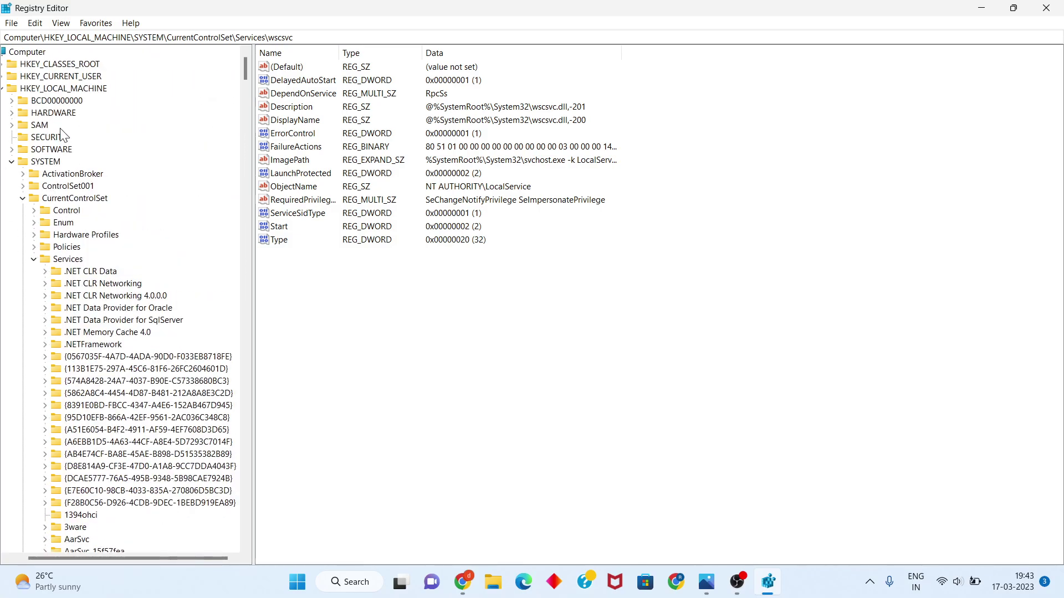
{"action": "left_click", "coordinate": [47, 90]}
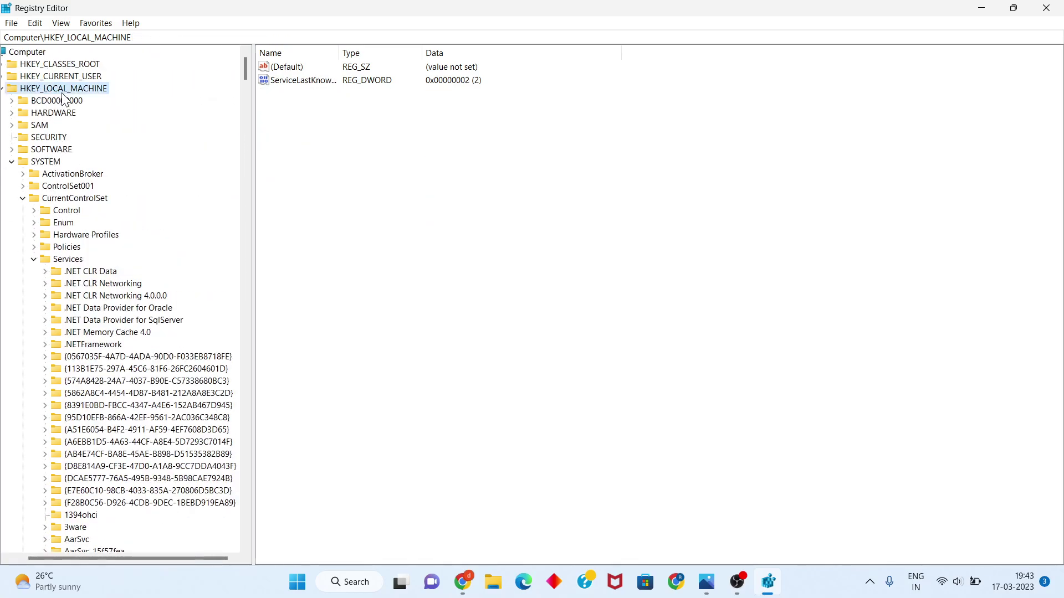
{"action": "left_click", "coordinate": [48, 163]}
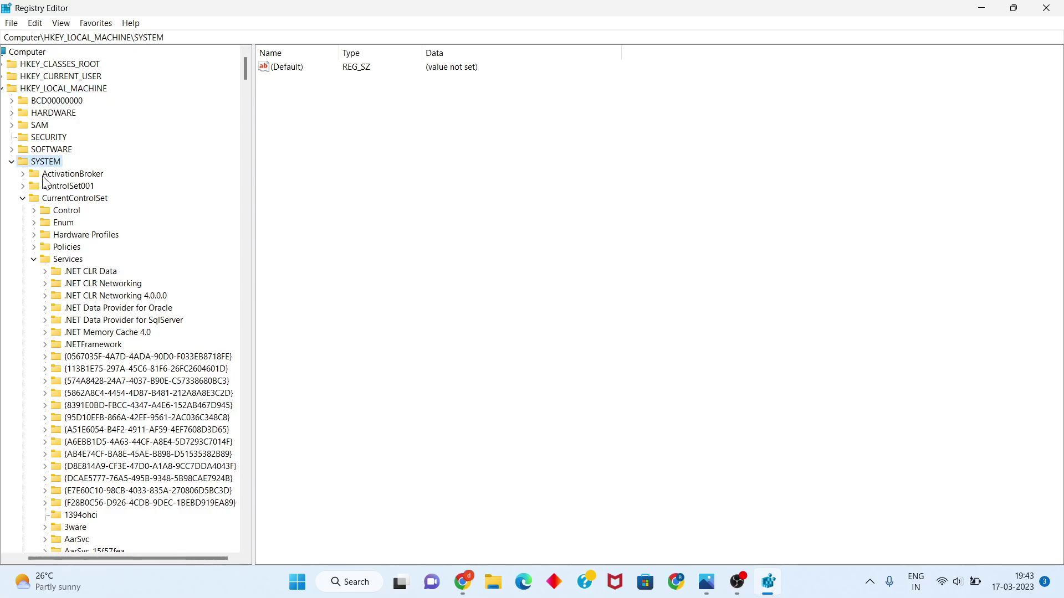
{"action": "left_click", "coordinate": [70, 204]}
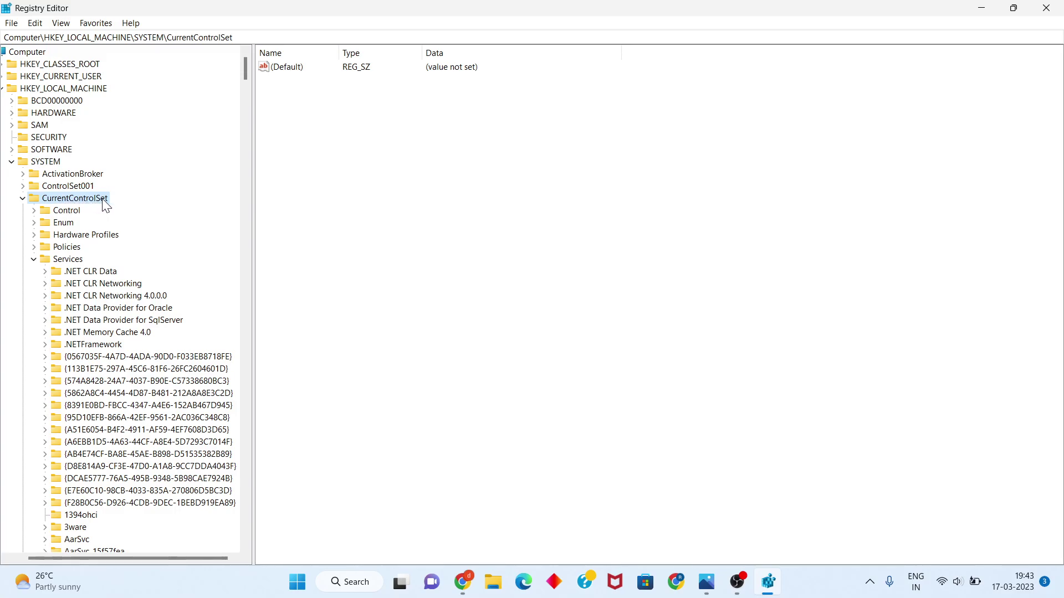
{"action": "left_click", "coordinate": [67, 259]}
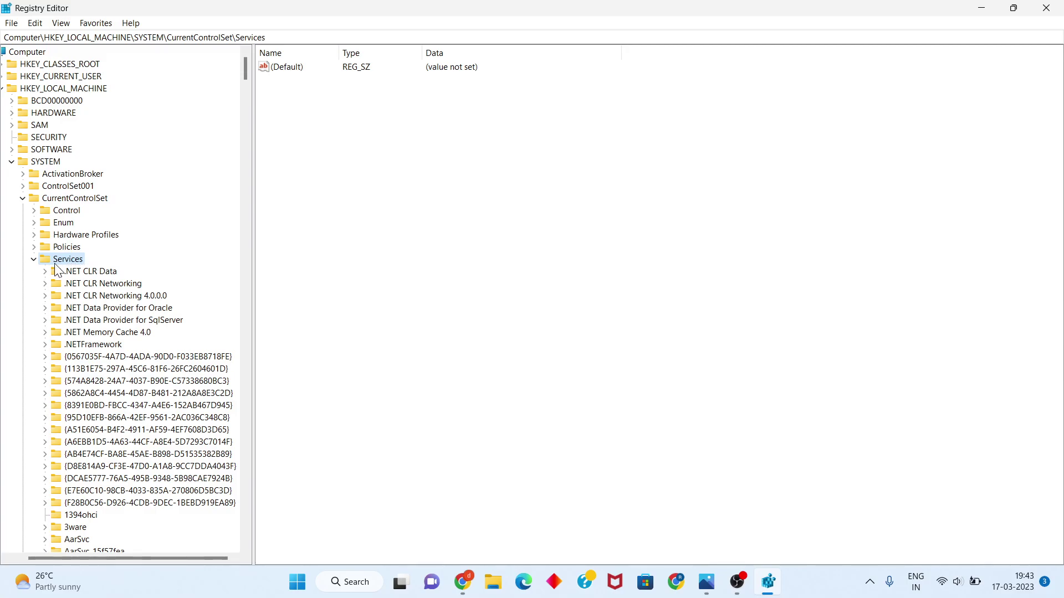
{"action": "scroll", "coordinate": [100, 355], "scroll_direction": "down", "scroll_amount": 12}
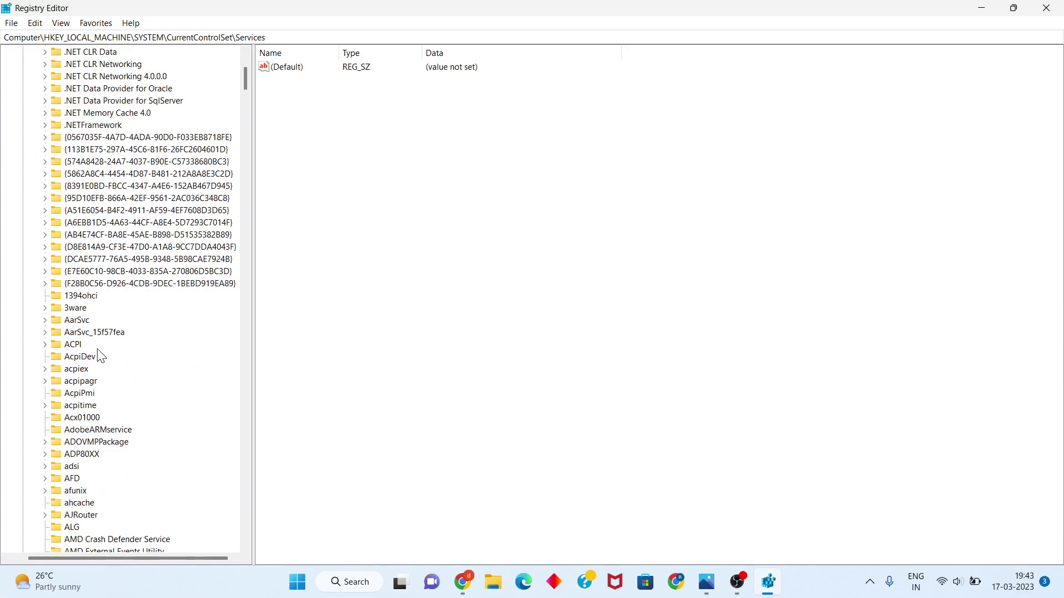
{"action": "scroll", "coordinate": [100, 355], "scroll_direction": "down", "scroll_amount": 20}
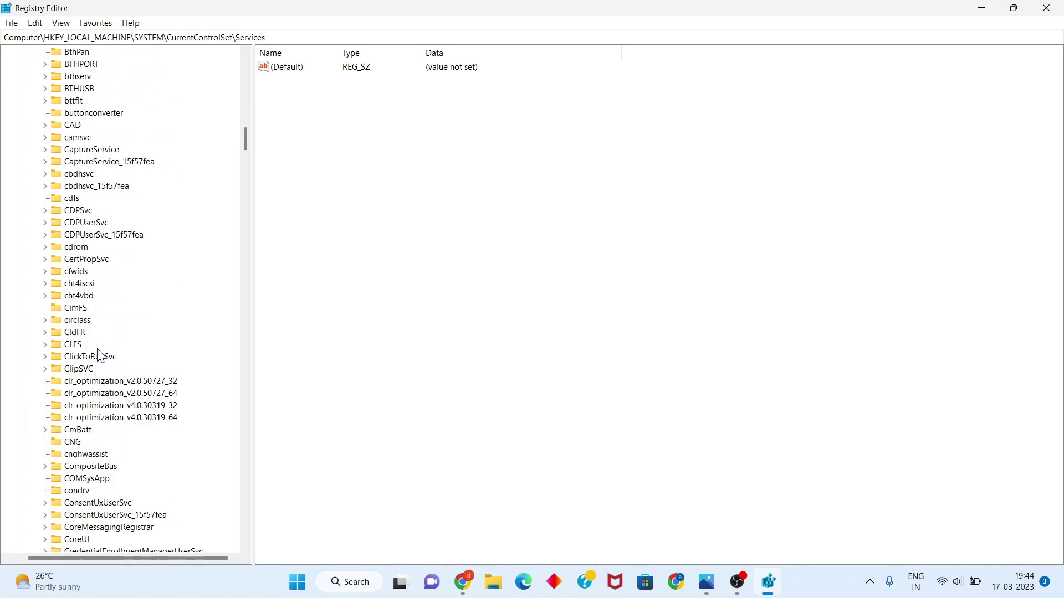
{"action": "scroll", "coordinate": [100, 354], "scroll_direction": "down", "scroll_amount": 20}
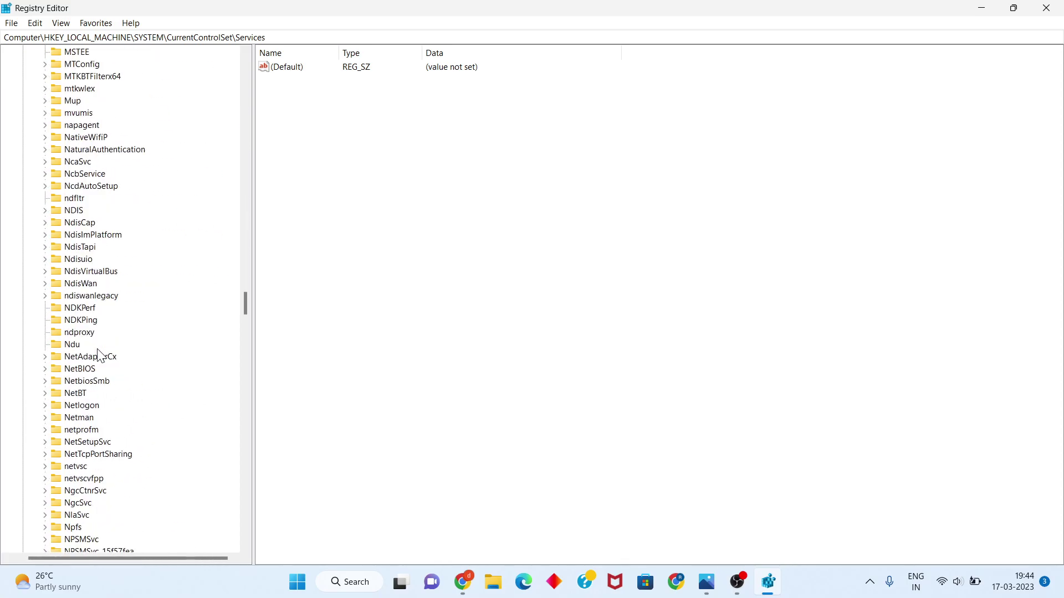
{"action": "scroll", "coordinate": [100, 355], "scroll_direction": "down", "scroll_amount": 20}
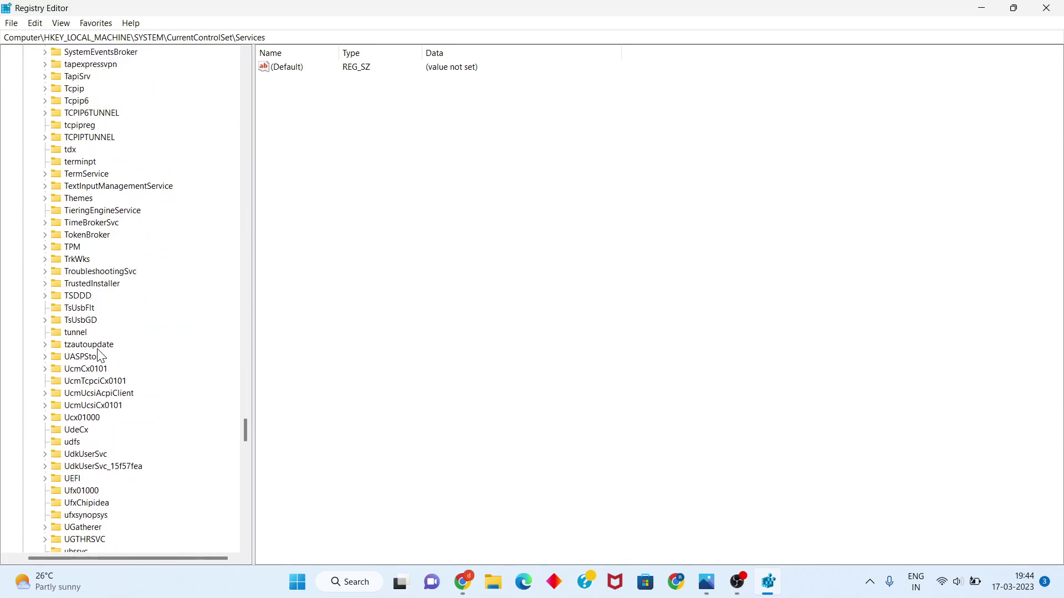
{"action": "scroll", "coordinate": [100, 355], "scroll_direction": "down", "scroll_amount": 15}
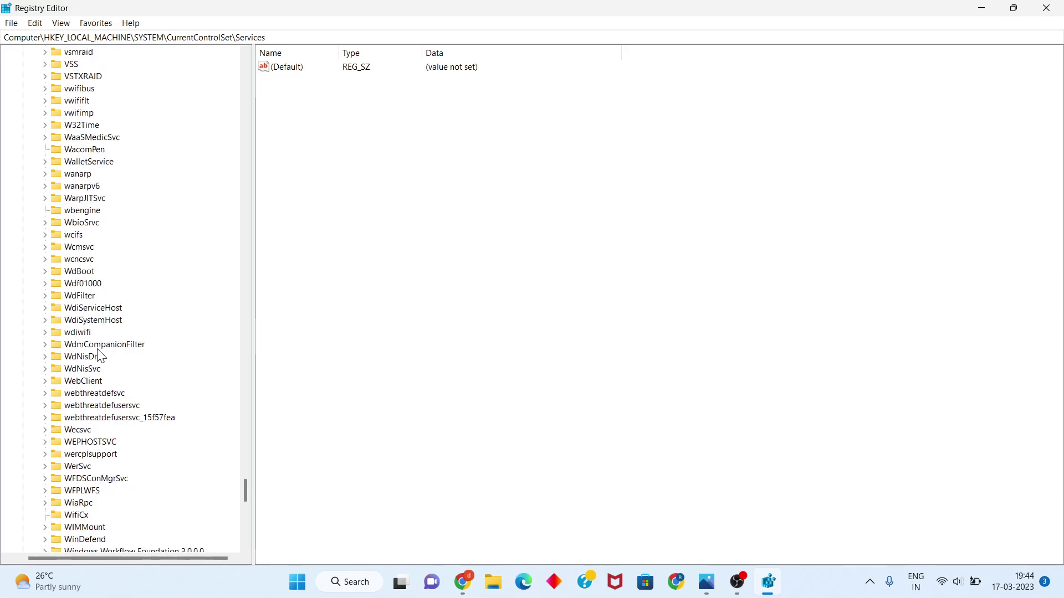
{"action": "scroll", "coordinate": [99, 354], "scroll_direction": "down", "scroll_amount": 20}
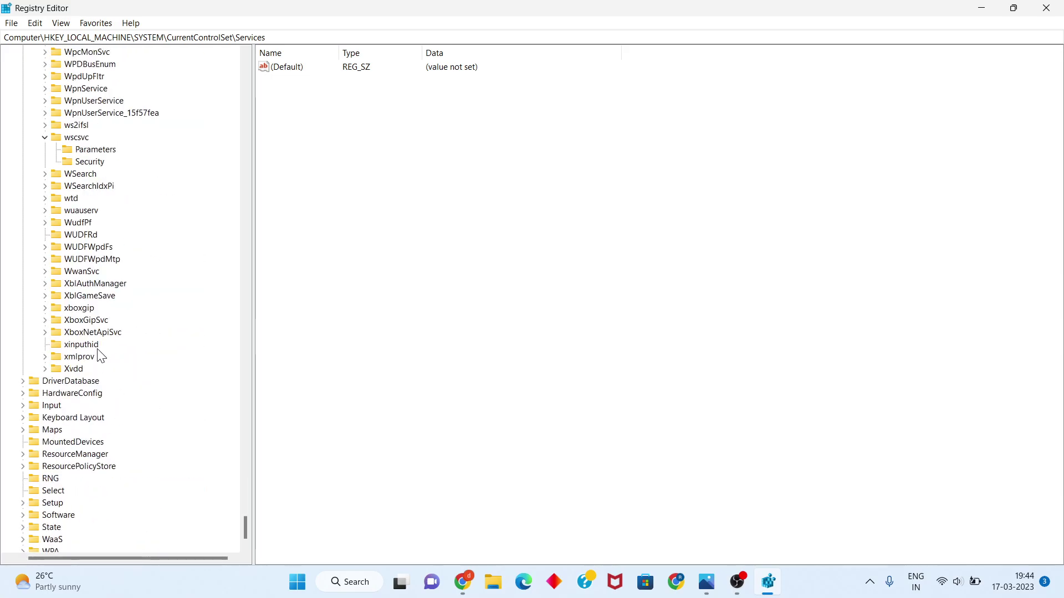
{"action": "left_click", "coordinate": [74, 138]}
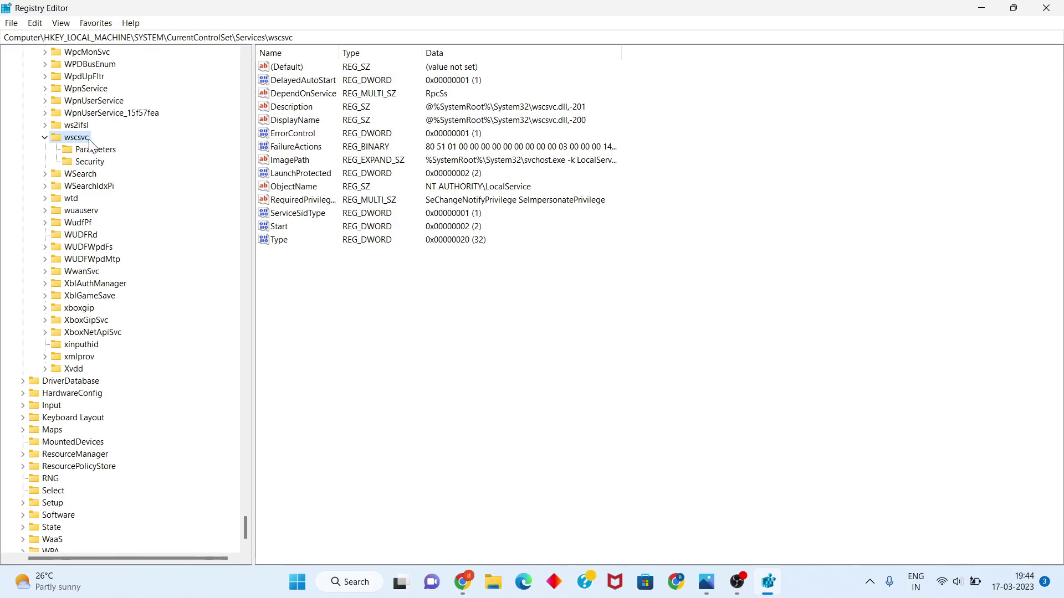
{"action": "left_click", "coordinate": [47, 139]}
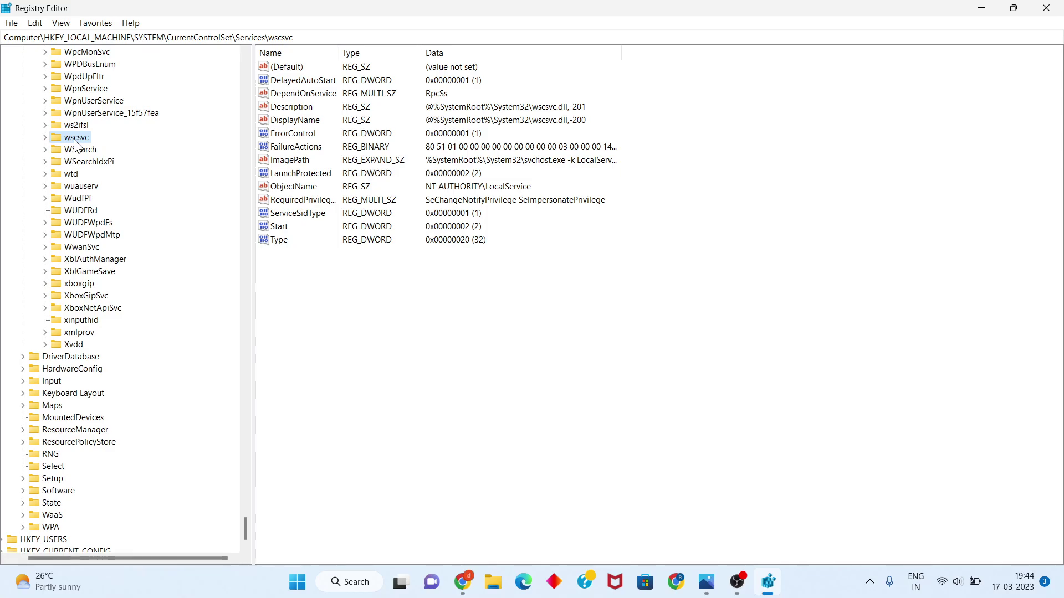
{"action": "left_click", "coordinate": [285, 231]}
Try saving the wscsvc Start value as 2, dismiss the write error, and close Registry Editor.
{"action": "right_click", "coordinate": [288, 231]}
{"action": "left_click", "coordinate": [330, 236]}
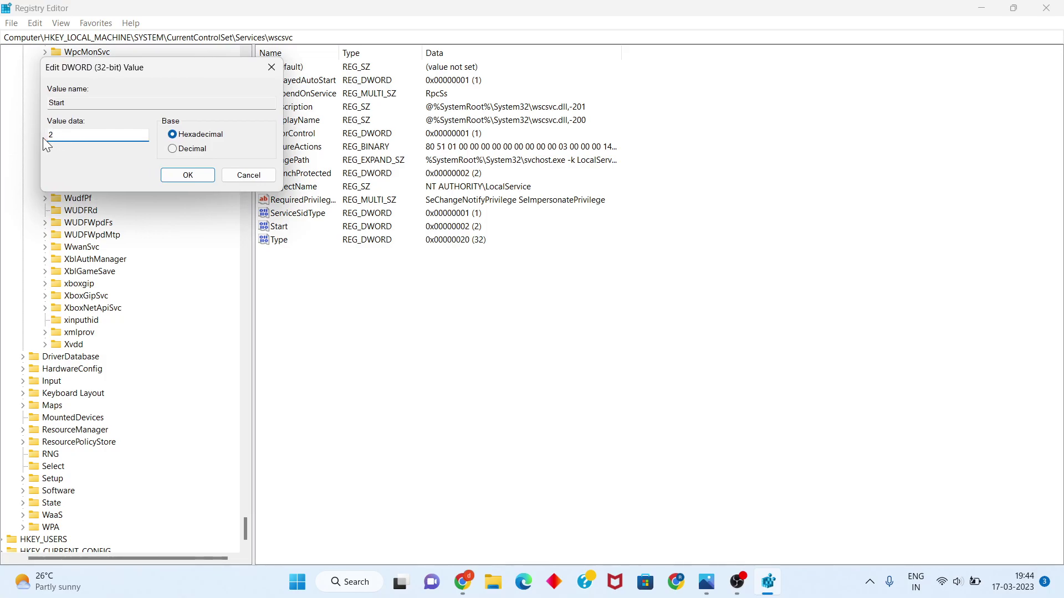
{"action": "left_click", "coordinate": [201, 178]}
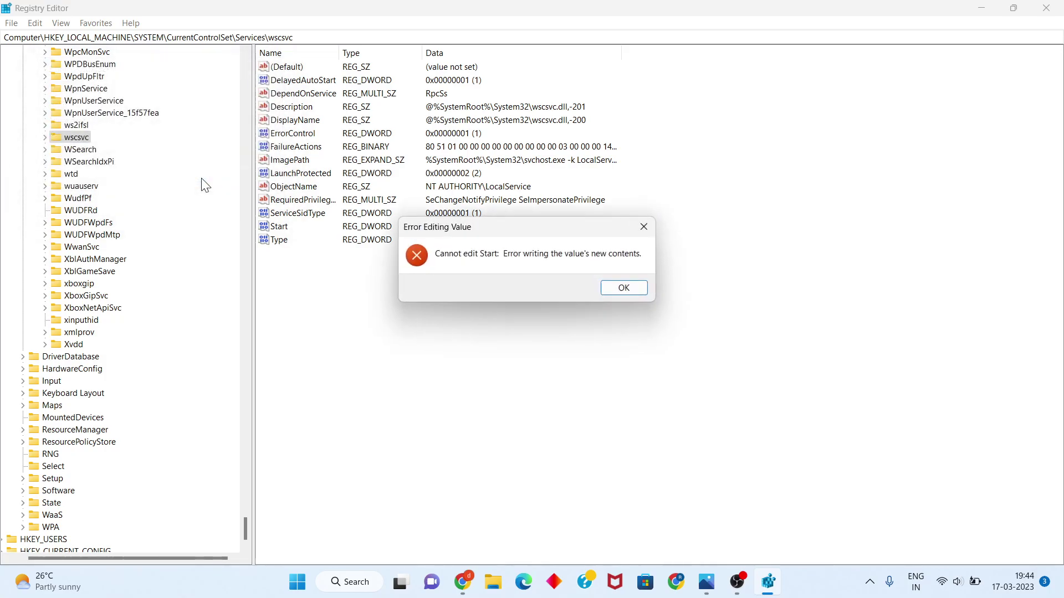
{"action": "left_click", "coordinate": [610, 289]}
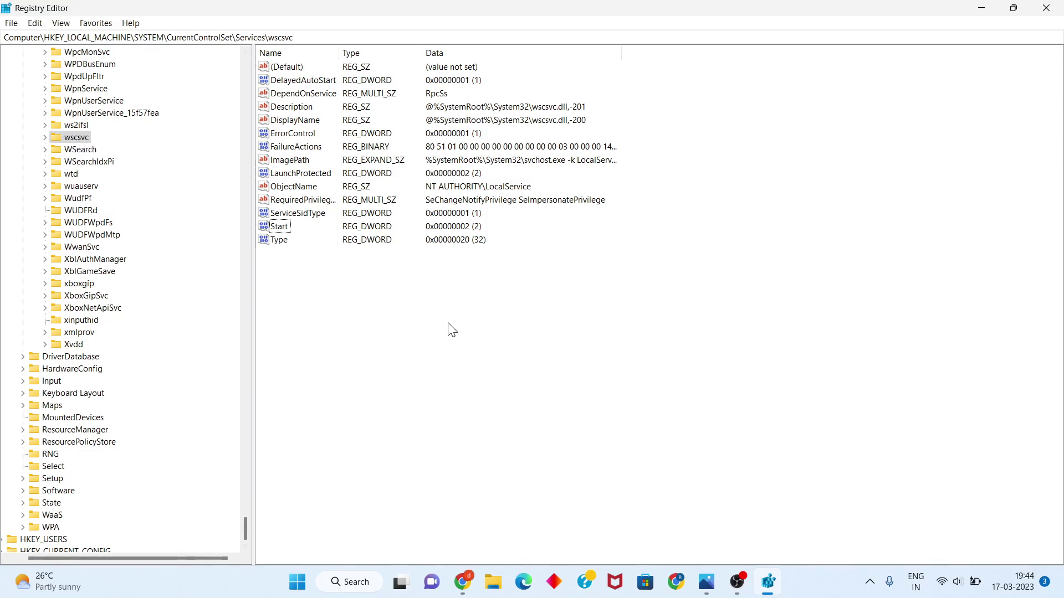
{"action": "left_click", "coordinate": [1046, 7]}
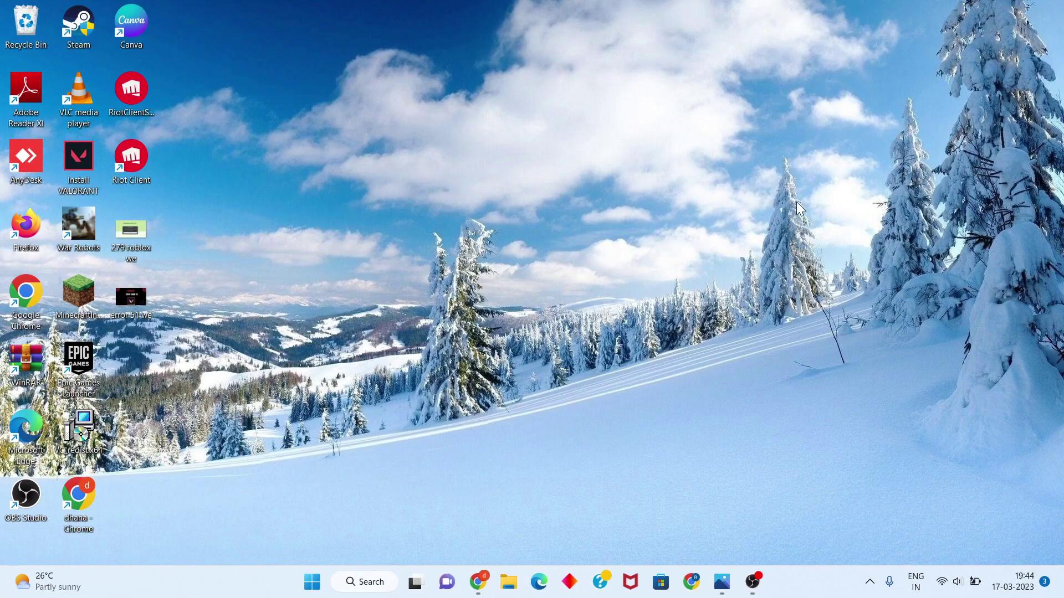
In Chrome, search Google for wscsvc.dll using the address bar suggestion.
{"action": "left_click", "coordinate": [477, 586]}
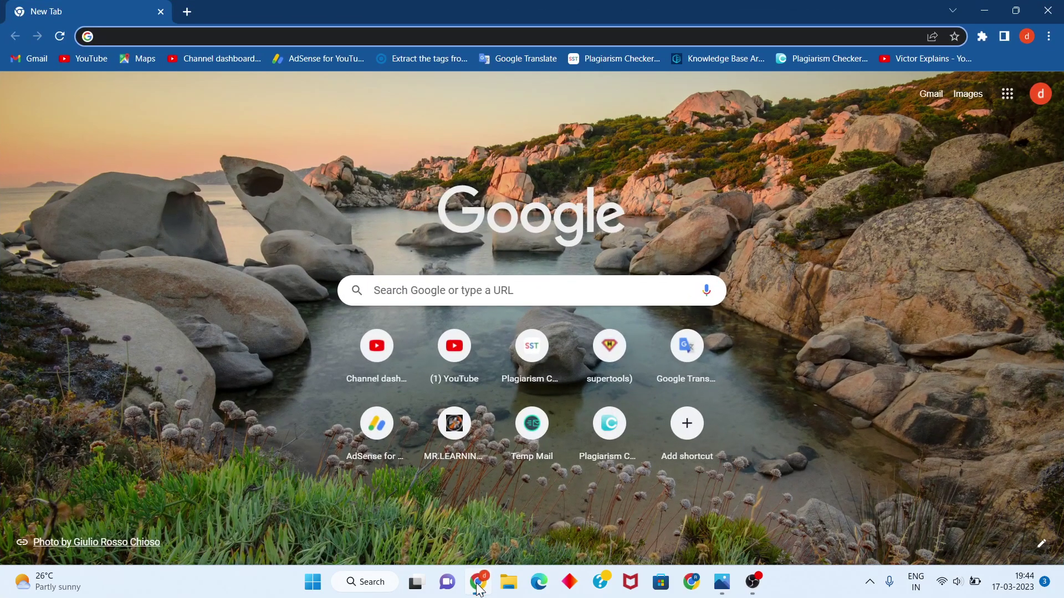
{"action": "type", "text": "ws"}
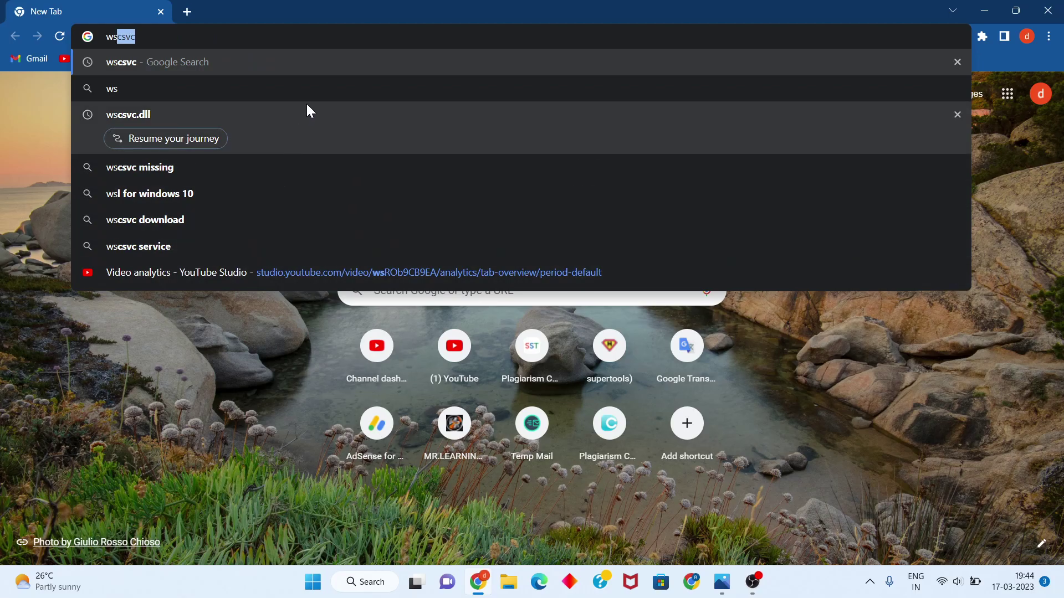
{"action": "left_click", "coordinate": [309, 39]}
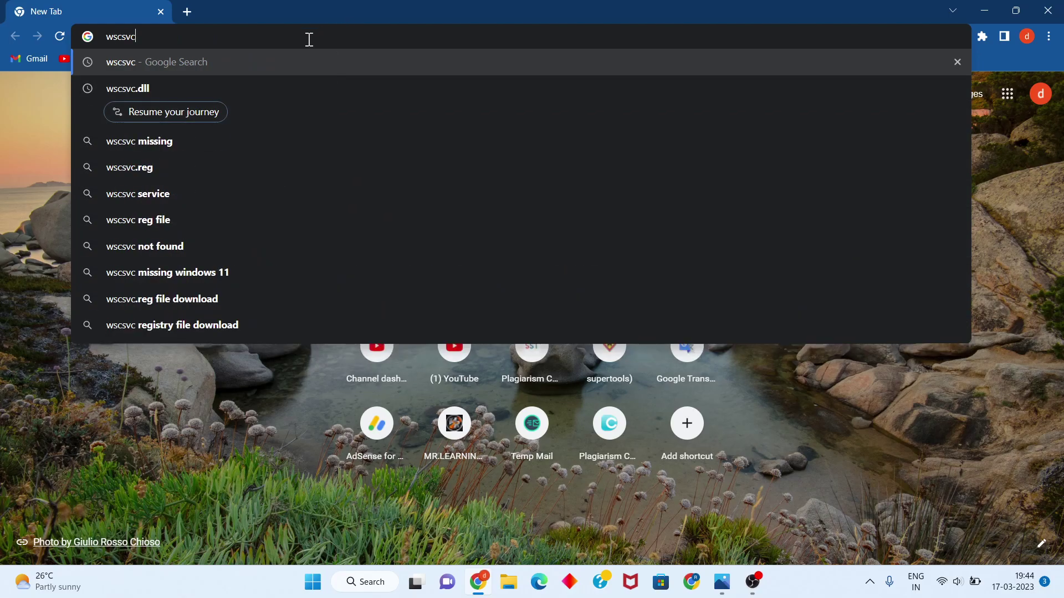
{"action": "left_click", "coordinate": [158, 89]}
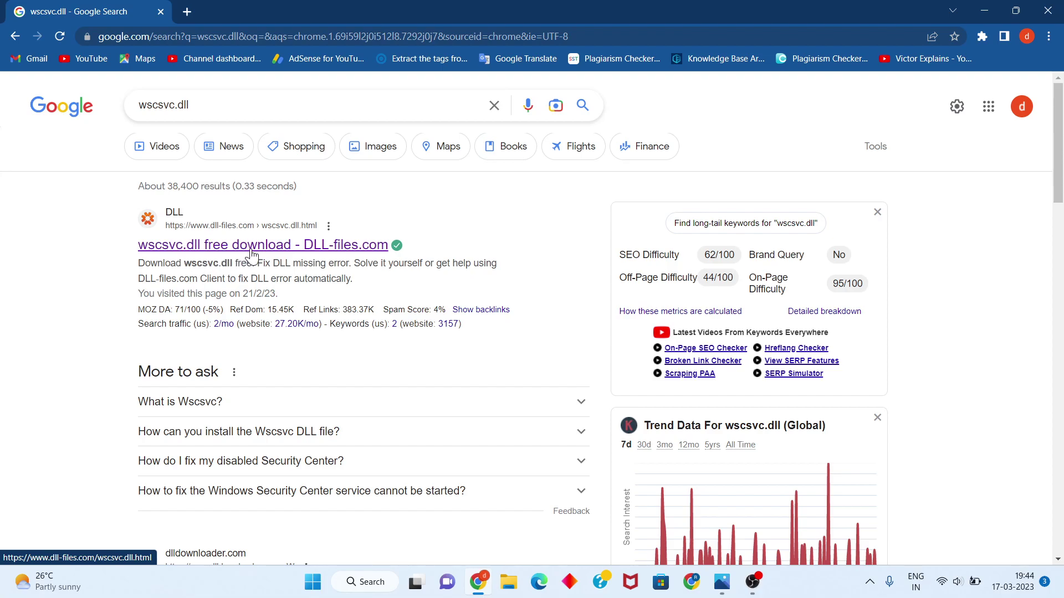
Download 64-bit wscsvc.dll version 10.0.18362.449 from DLL-files.com and show wscsvc.zip in its folder.
{"action": "left_click", "coordinate": [302, 252]}
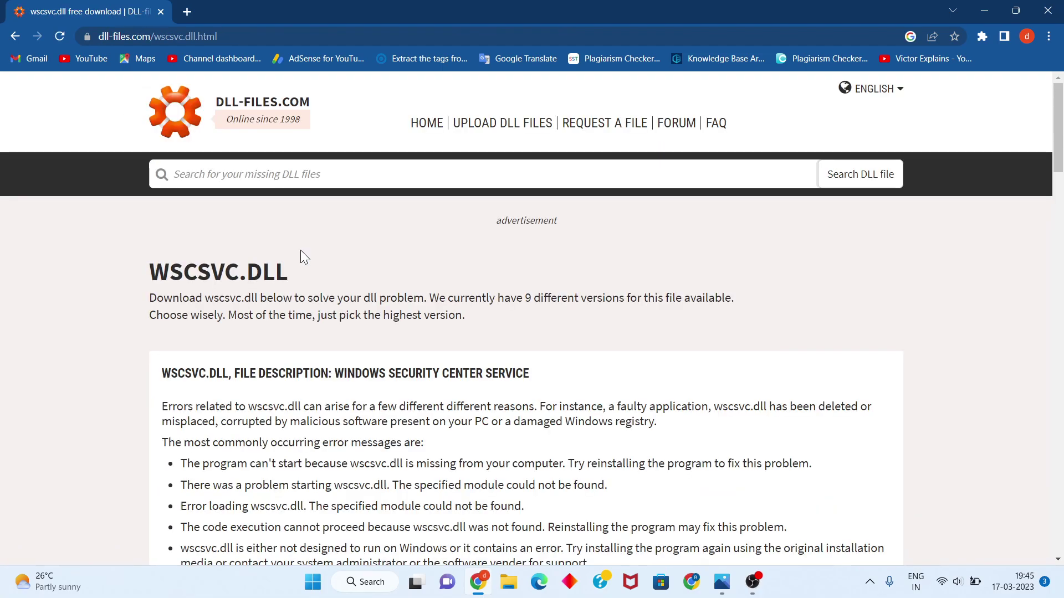
{"action": "scroll", "coordinate": [417, 316], "scroll_direction": "down", "scroll_amount": 8}
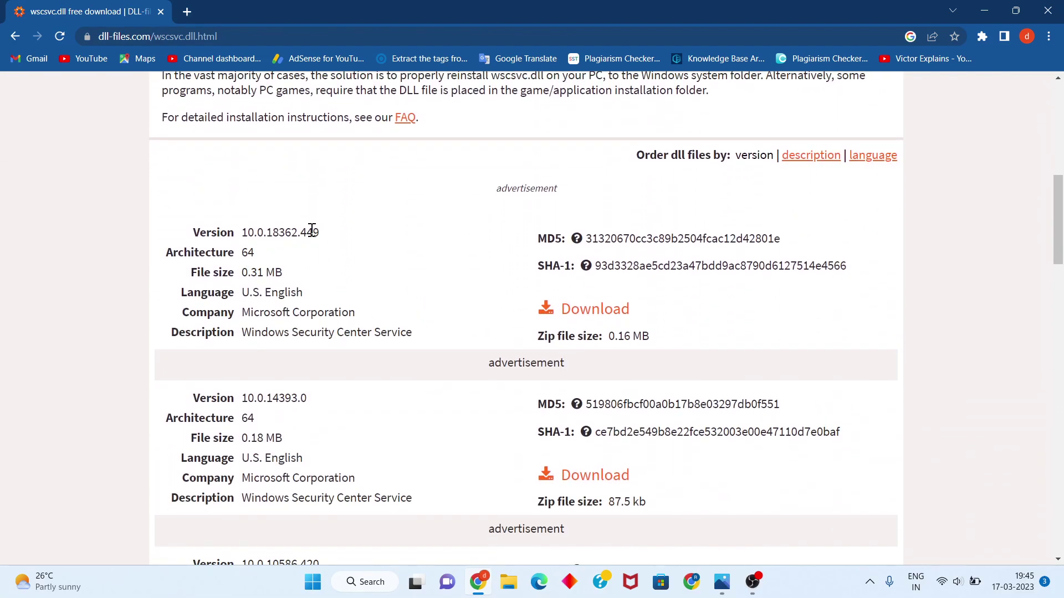
{"action": "left_click", "coordinate": [585, 317]}
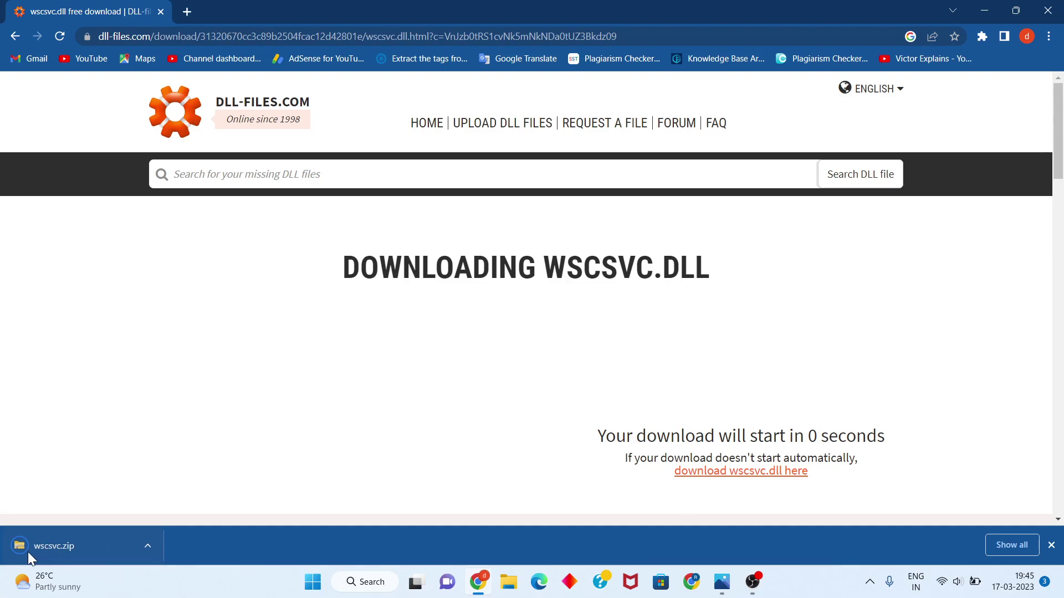
{"action": "left_click", "coordinate": [150, 549]}
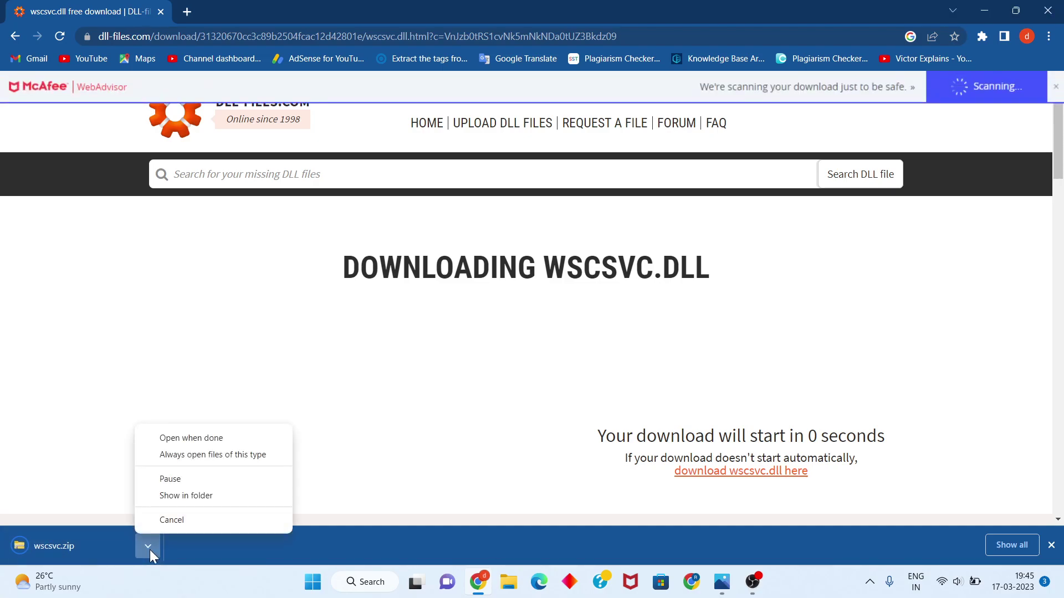
{"action": "left_click", "coordinate": [194, 497]}
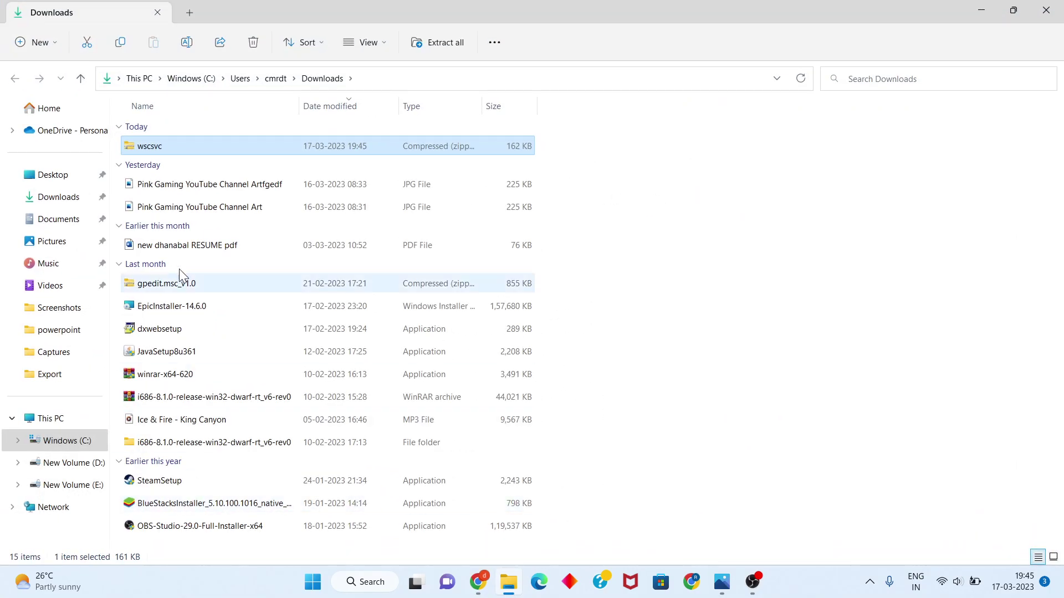
Extract wscsvc.zip with WinRAR into a wscsvc folder and close the browser.
{"action": "right_click", "coordinate": [178, 145]}
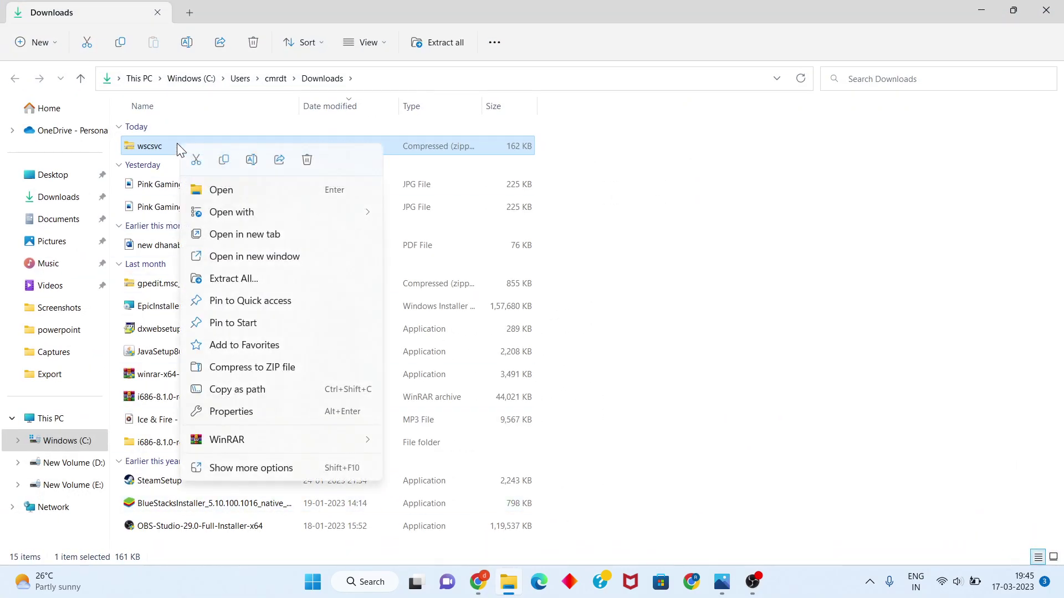
{"action": "mouse_move", "coordinate": [239, 440]}
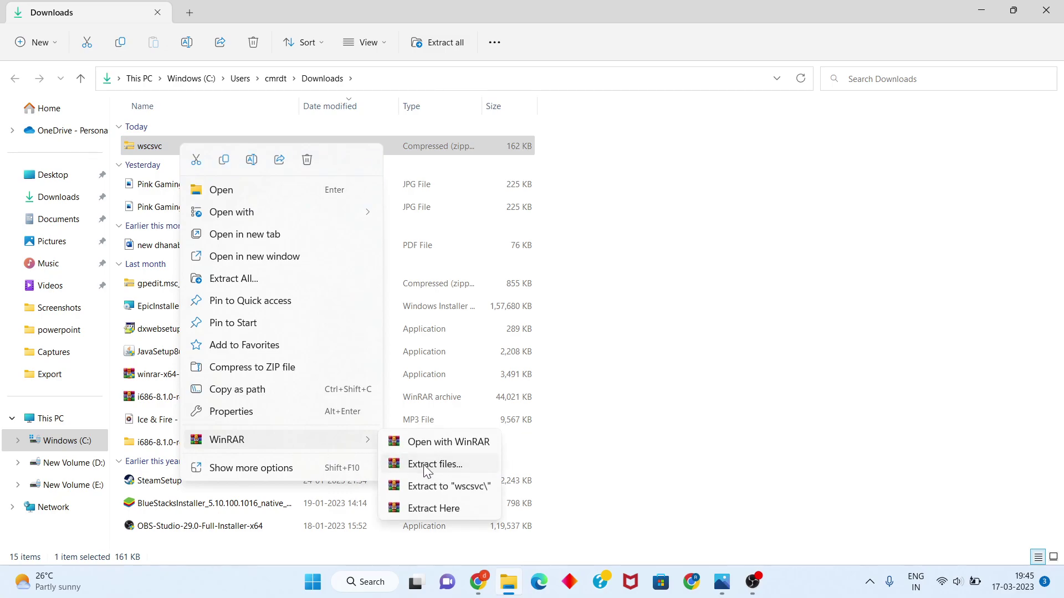
{"action": "left_click", "coordinate": [424, 467]}
{"action": "left_click", "coordinate": [575, 448]}
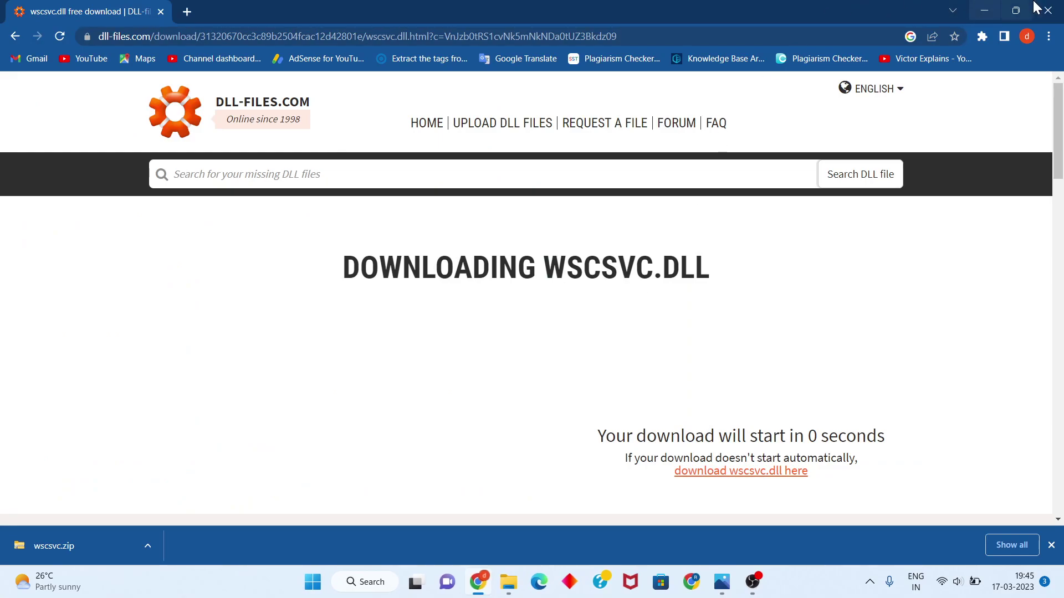
{"action": "left_click", "coordinate": [1054, 5]}
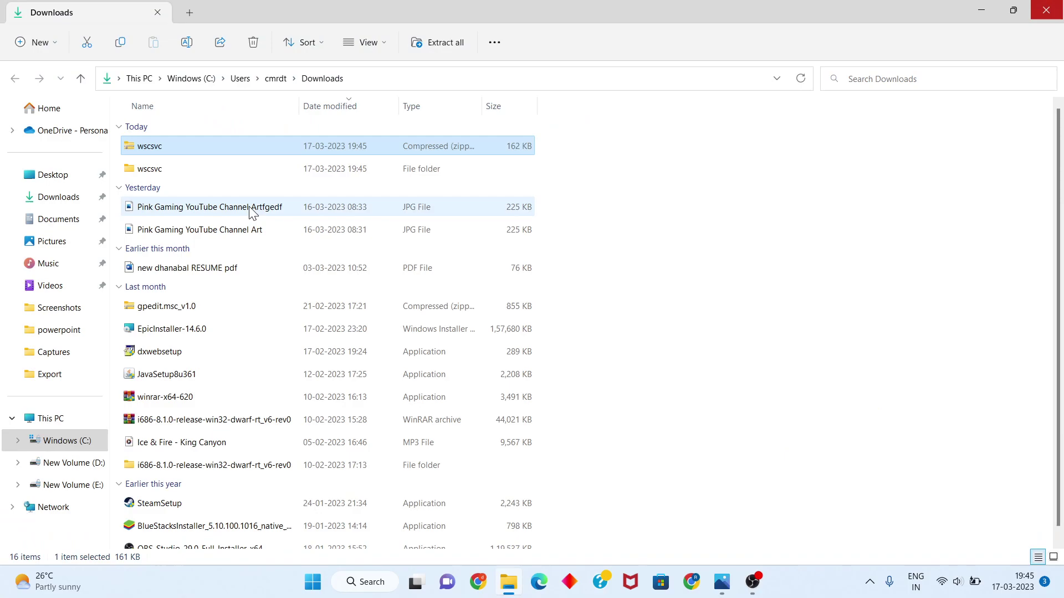
Copy wscsvc.dll from the extracted wscsvc folder.
{"action": "double_click", "coordinate": [252, 171]}
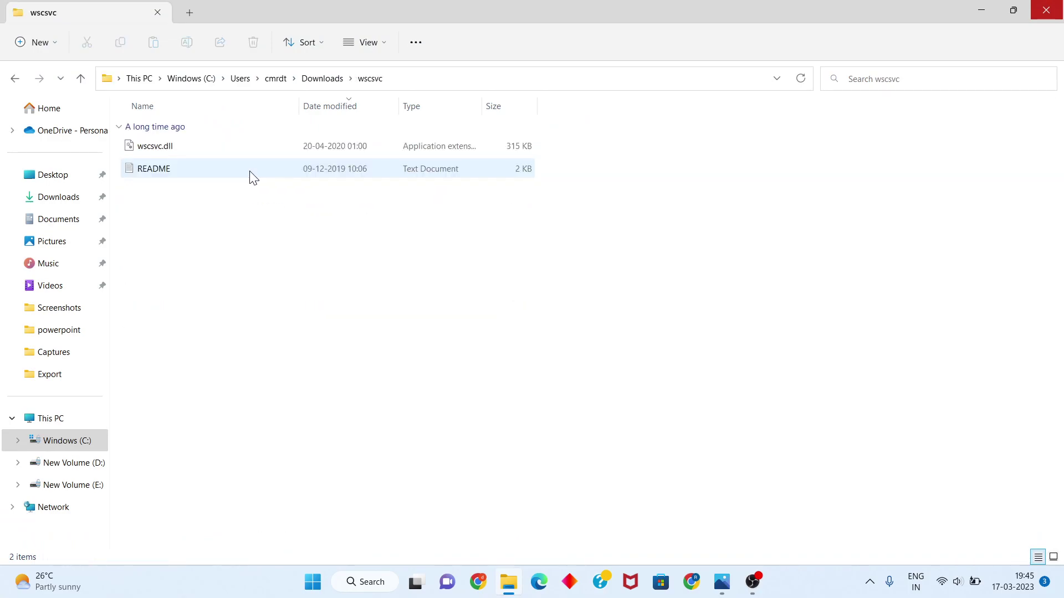
{"action": "left_click", "coordinate": [171, 147]}
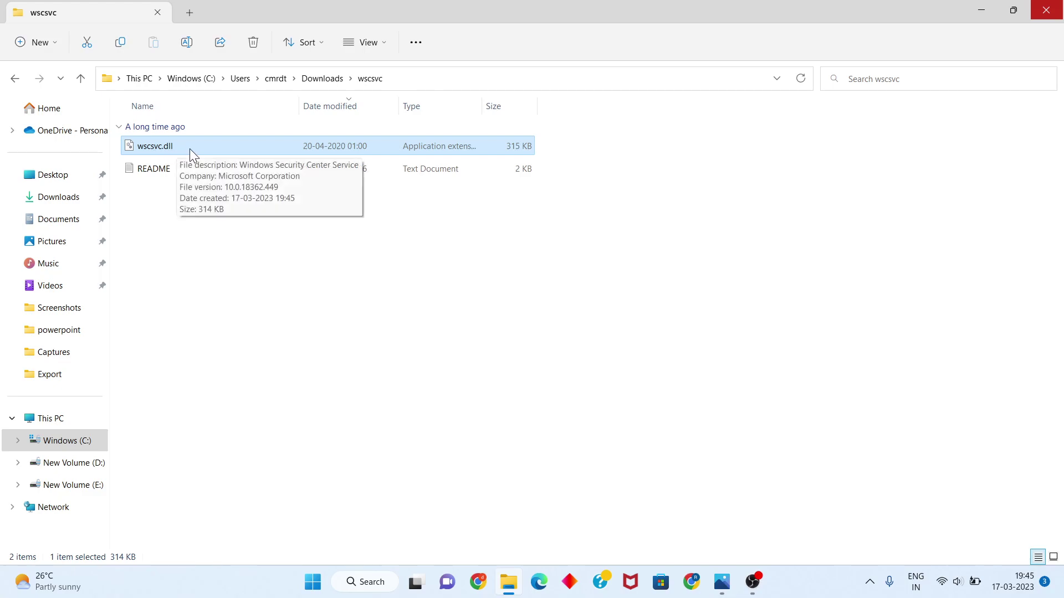
{"action": "right_click", "coordinate": [204, 146]}
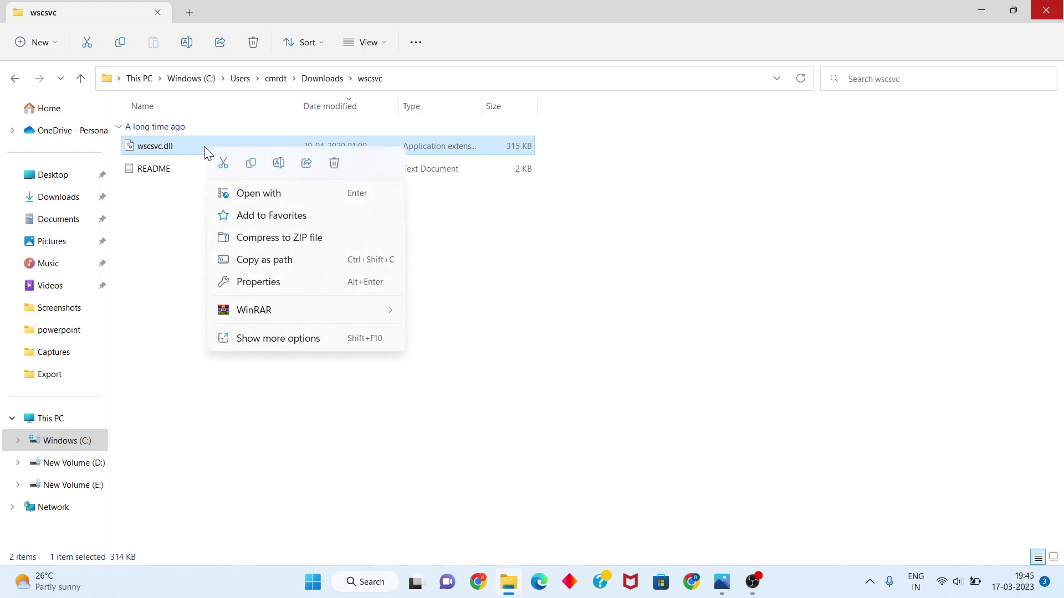
{"action": "left_click", "coordinate": [253, 164]}
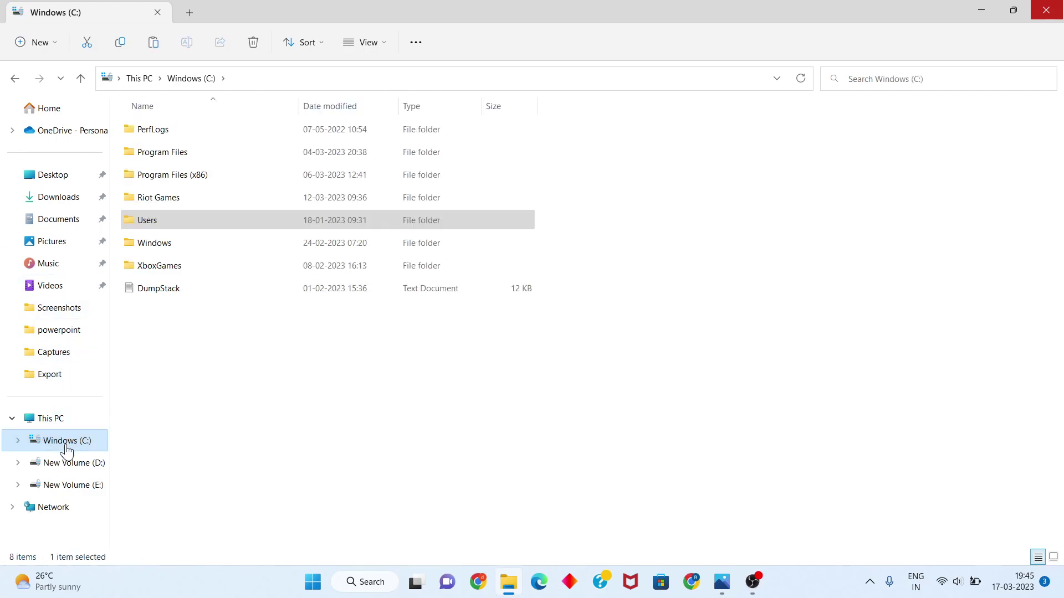
Go to C:\Windows and select the System32 folder.
{"action": "double_click", "coordinate": [167, 252]}
{"action": "scroll", "coordinate": [167, 256], "scroll_direction": "down", "scroll_amount": 8}
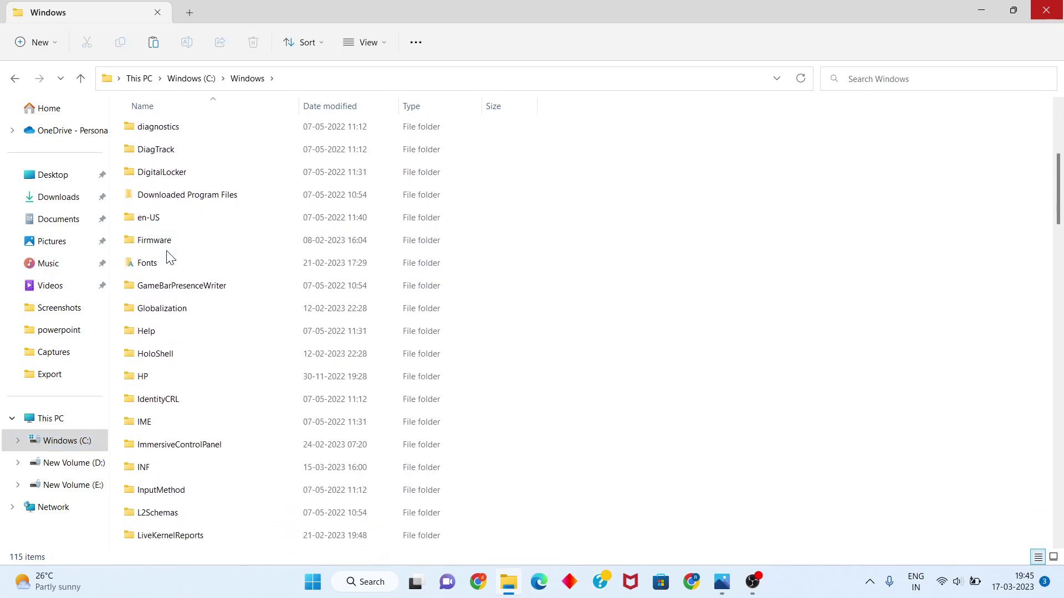
{"action": "scroll", "coordinate": [168, 256], "scroll_direction": "down", "scroll_amount": 4}
{"action": "scroll", "coordinate": [169, 258], "scroll_direction": "down", "scroll_amount": 6}
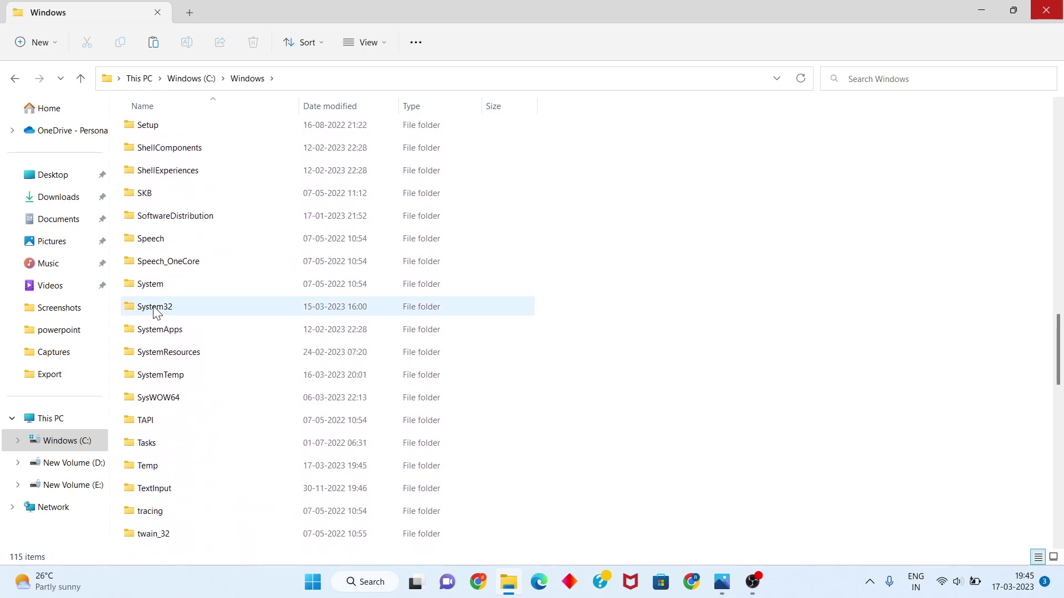
{"action": "left_click", "coordinate": [185, 307]}
Paste wscsvc.dll into C:\Windows\System32, replacing the existing file.
{"action": "double_click", "coordinate": [185, 306]}
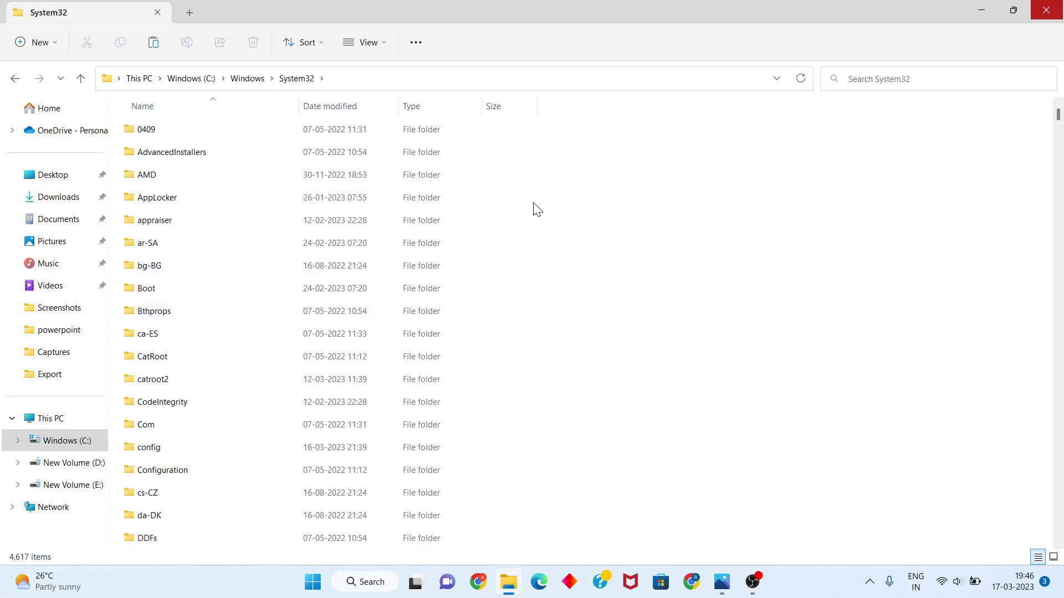
{"action": "right_click", "coordinate": [613, 202]}
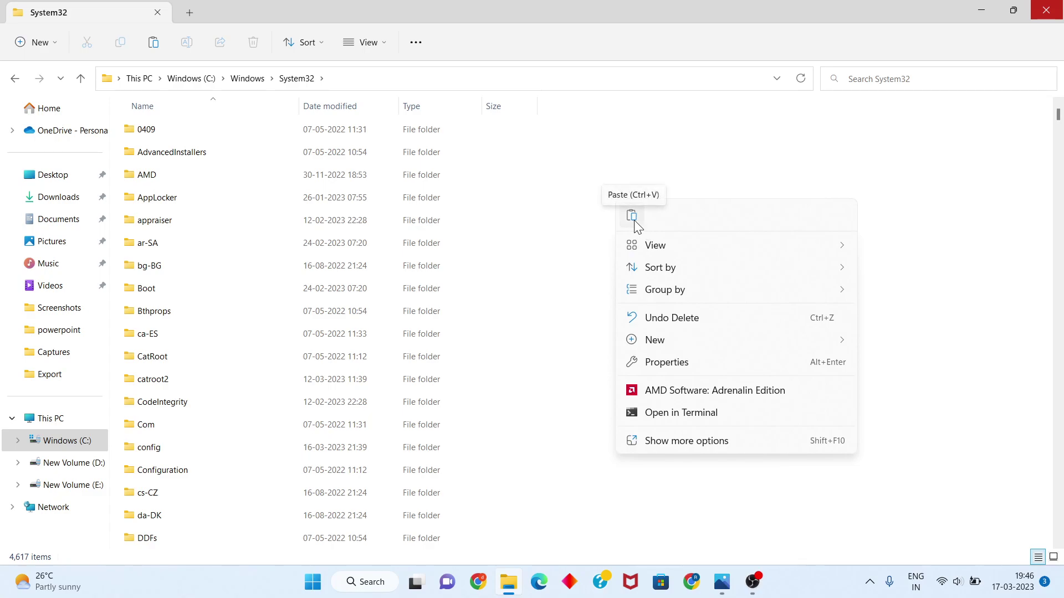
{"action": "left_click", "coordinate": [632, 217]}
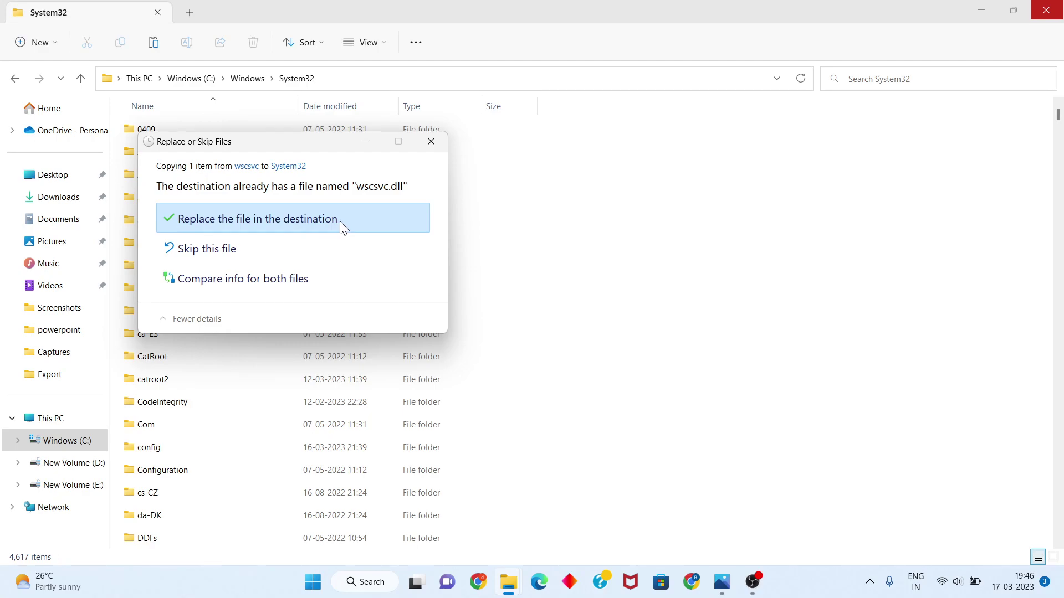
{"action": "left_click", "coordinate": [431, 142]}
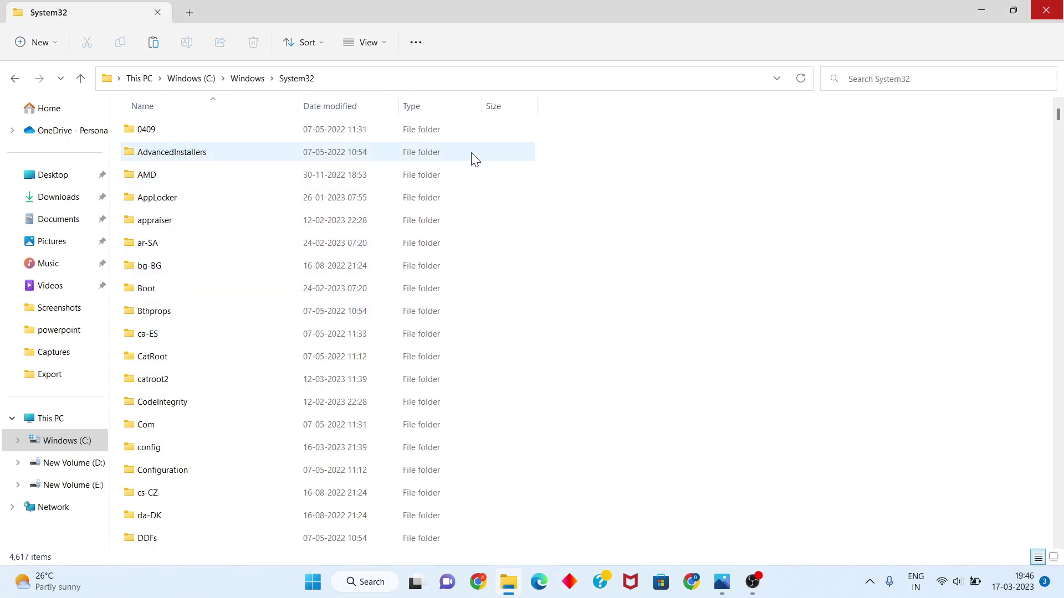
Paste wscsvc.dll into C:\Windows\SysWOW64 with administrator permission, then close File Explorer.
{"action": "left_click", "coordinate": [241, 80]}
{"action": "scroll", "coordinate": [291, 348], "scroll_direction": "down", "scroll_amount": 1}
{"action": "scroll", "coordinate": [289, 348], "scroll_direction": "down", "scroll_amount": 2}
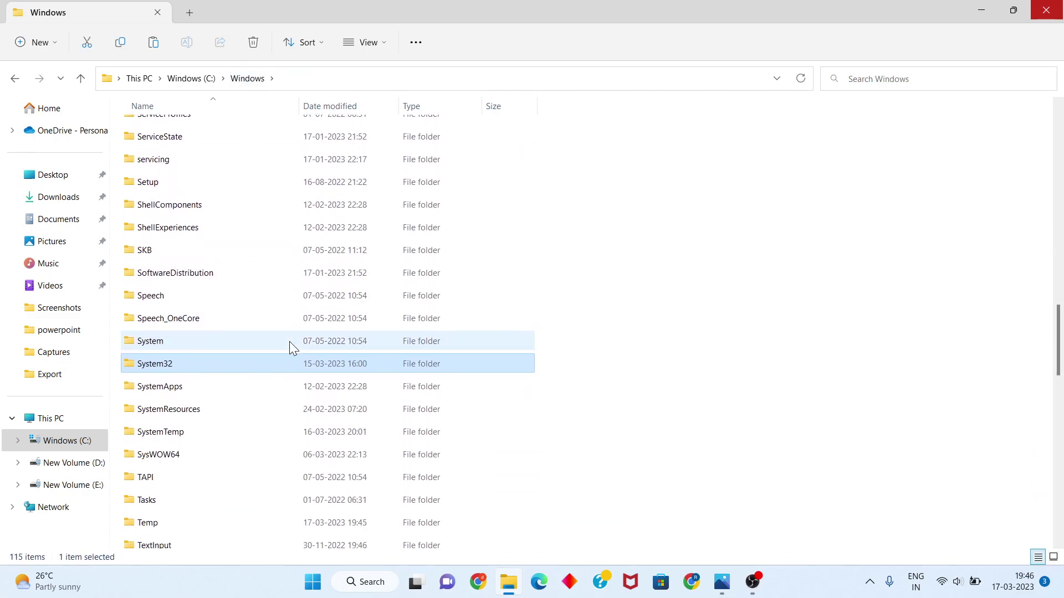
{"action": "double_click", "coordinate": [185, 456]}
{"action": "right_click", "coordinate": [512, 166]}
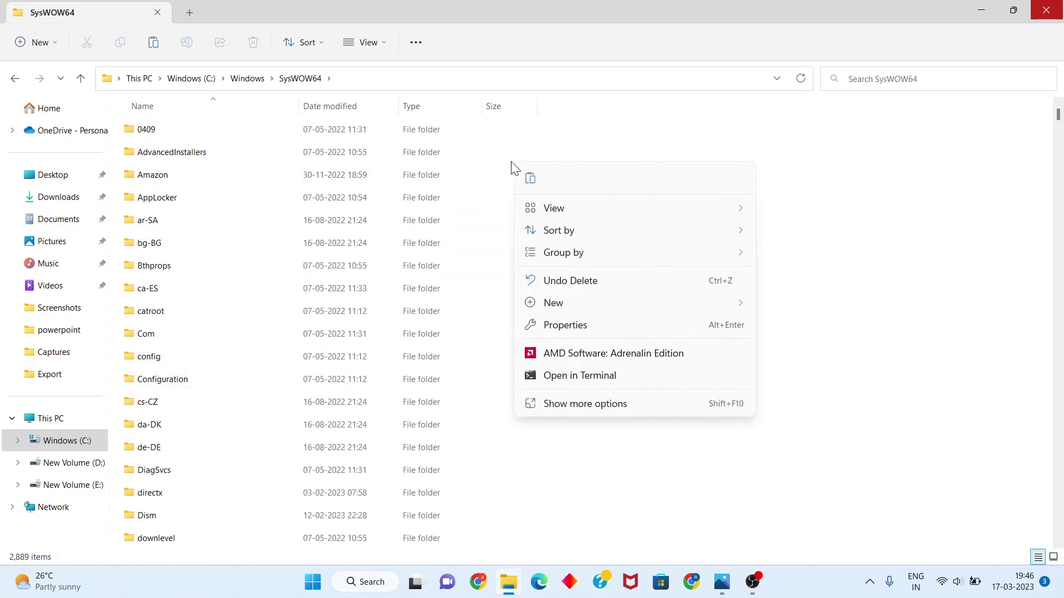
{"action": "left_click", "coordinate": [530, 181]}
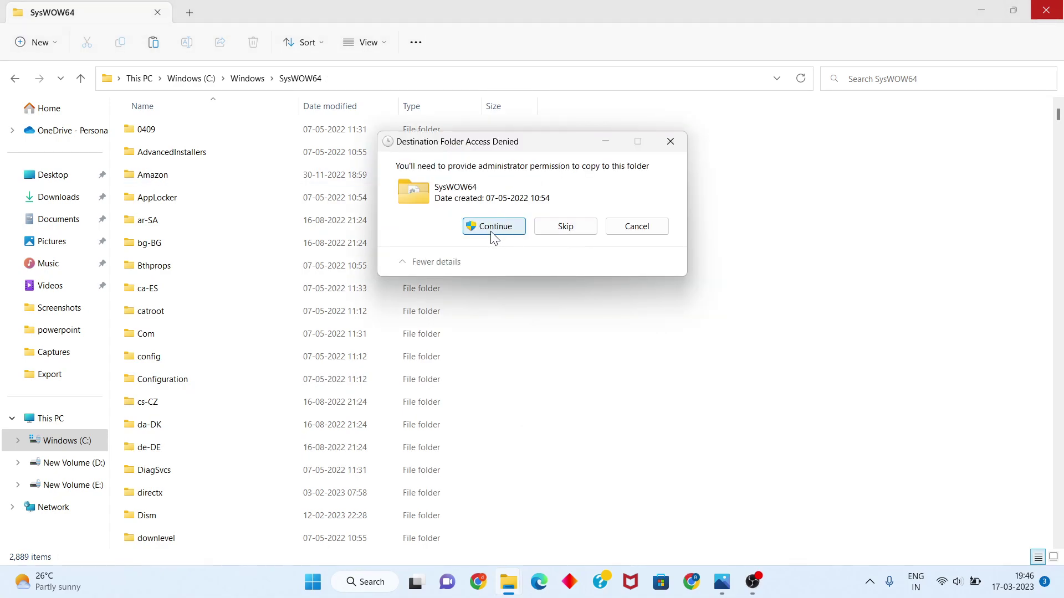
{"action": "left_click", "coordinate": [638, 230]}
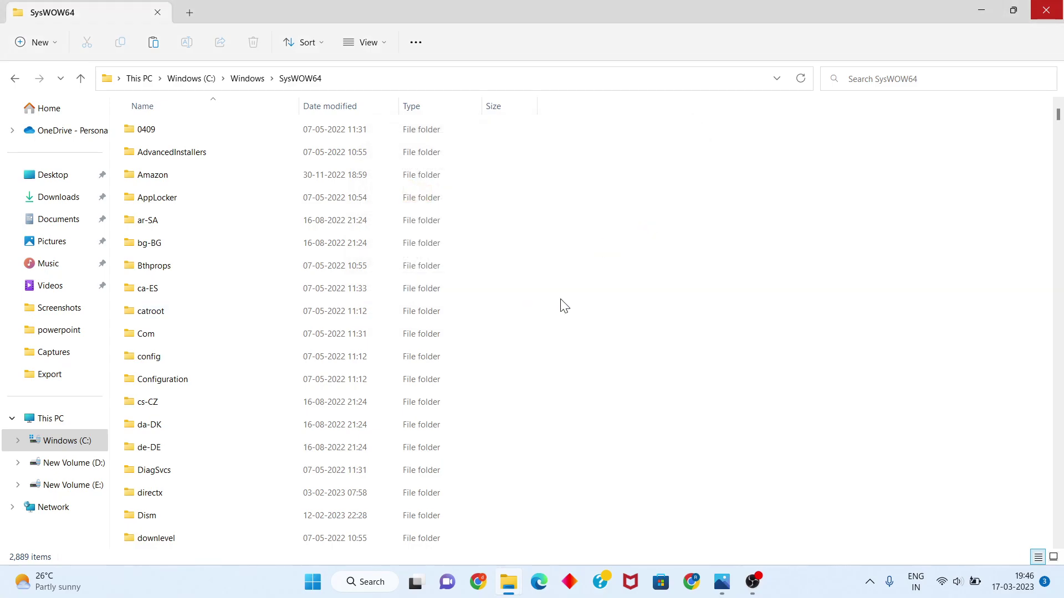
{"action": "key", "text": "alt+F4"}
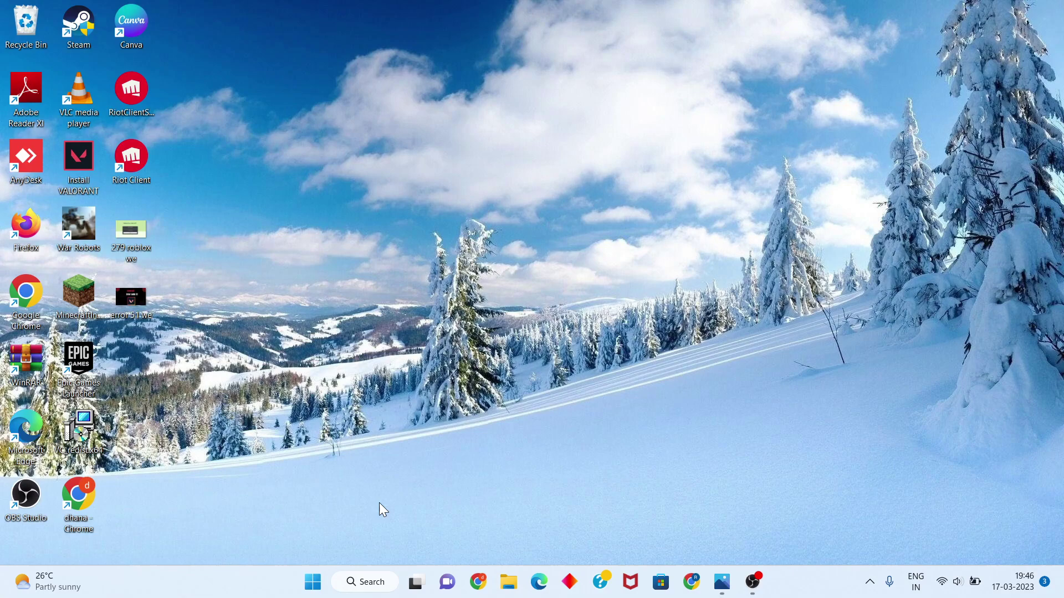